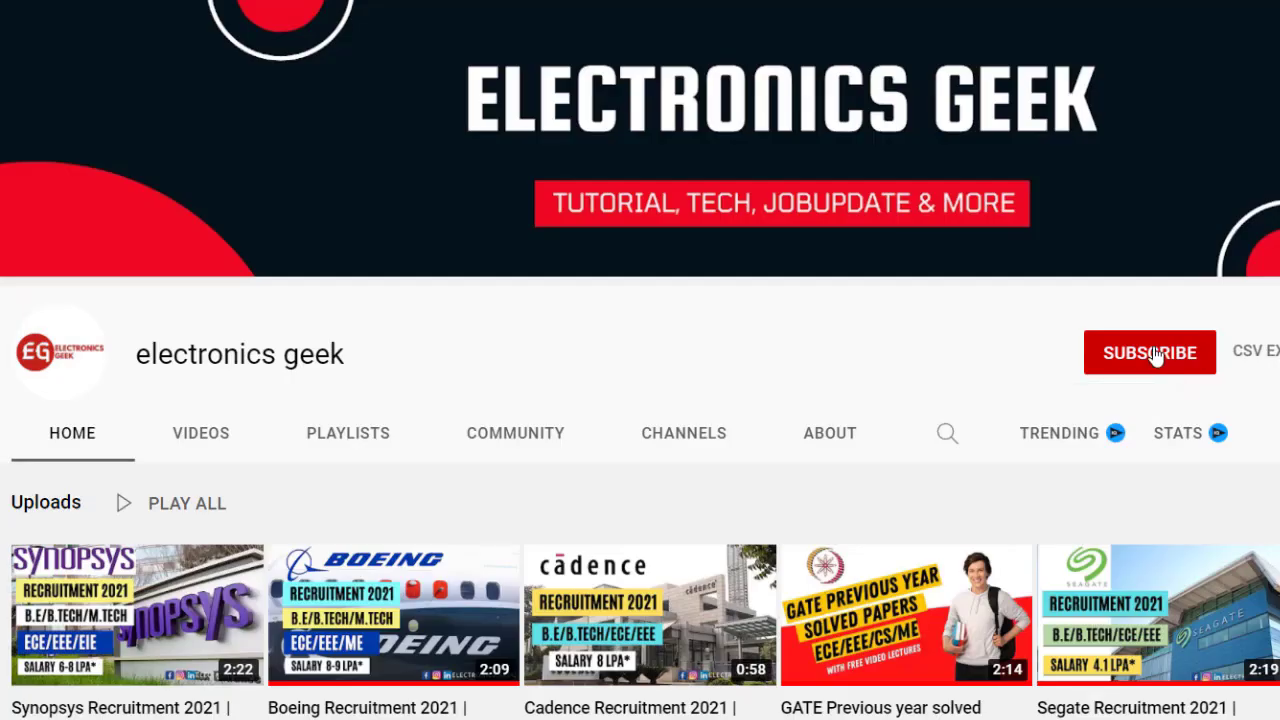
Step: Subscribe to the electronics geek channel and set its notification bell to All
click(1155, 355)
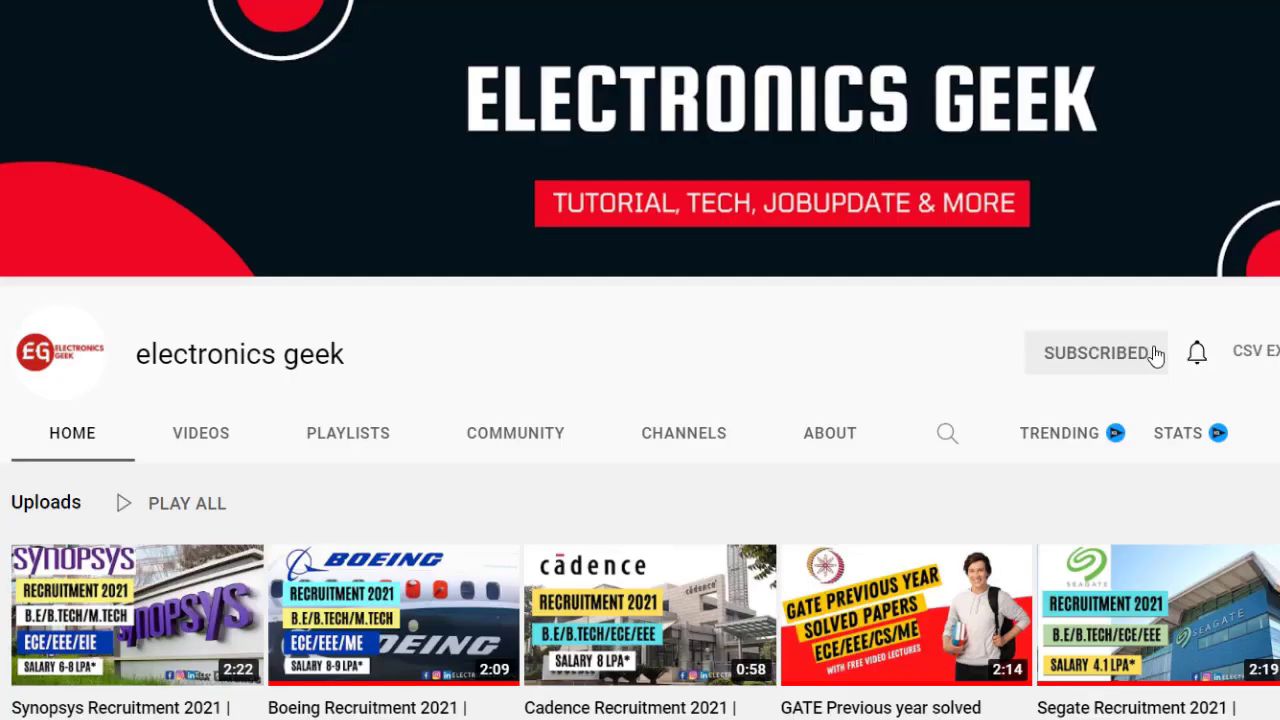
click(1198, 354)
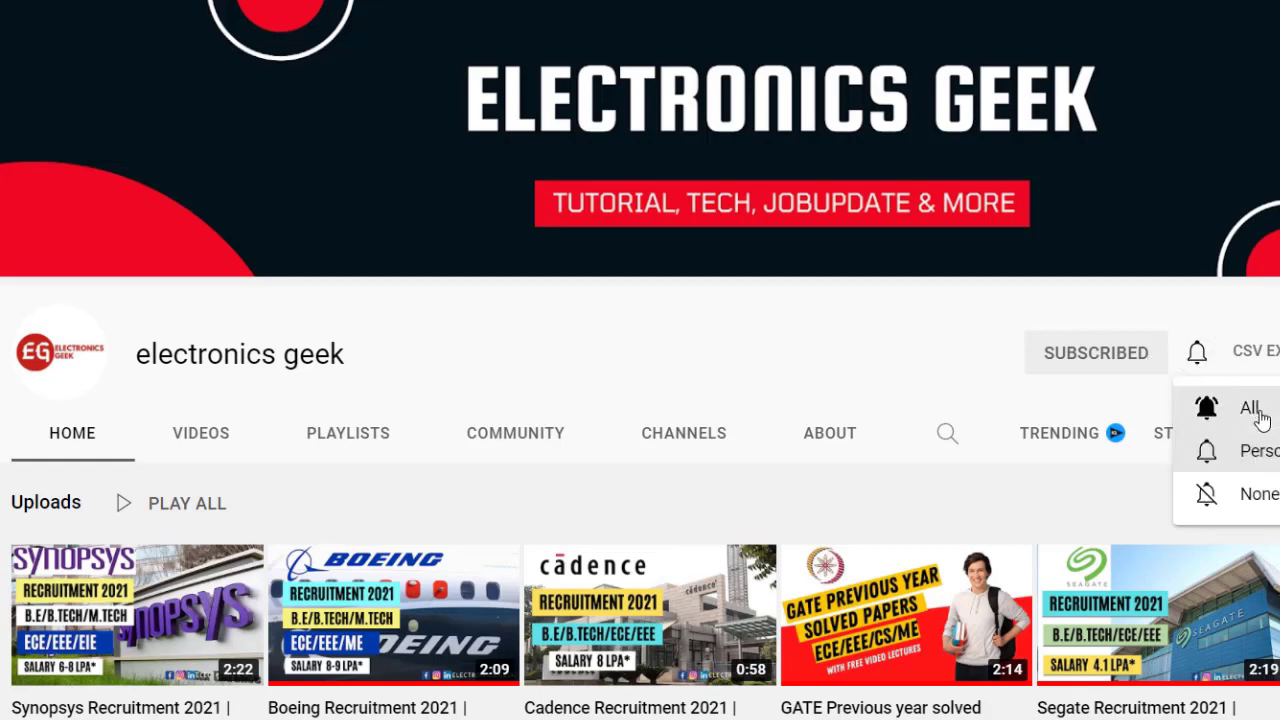
click(1250, 408)
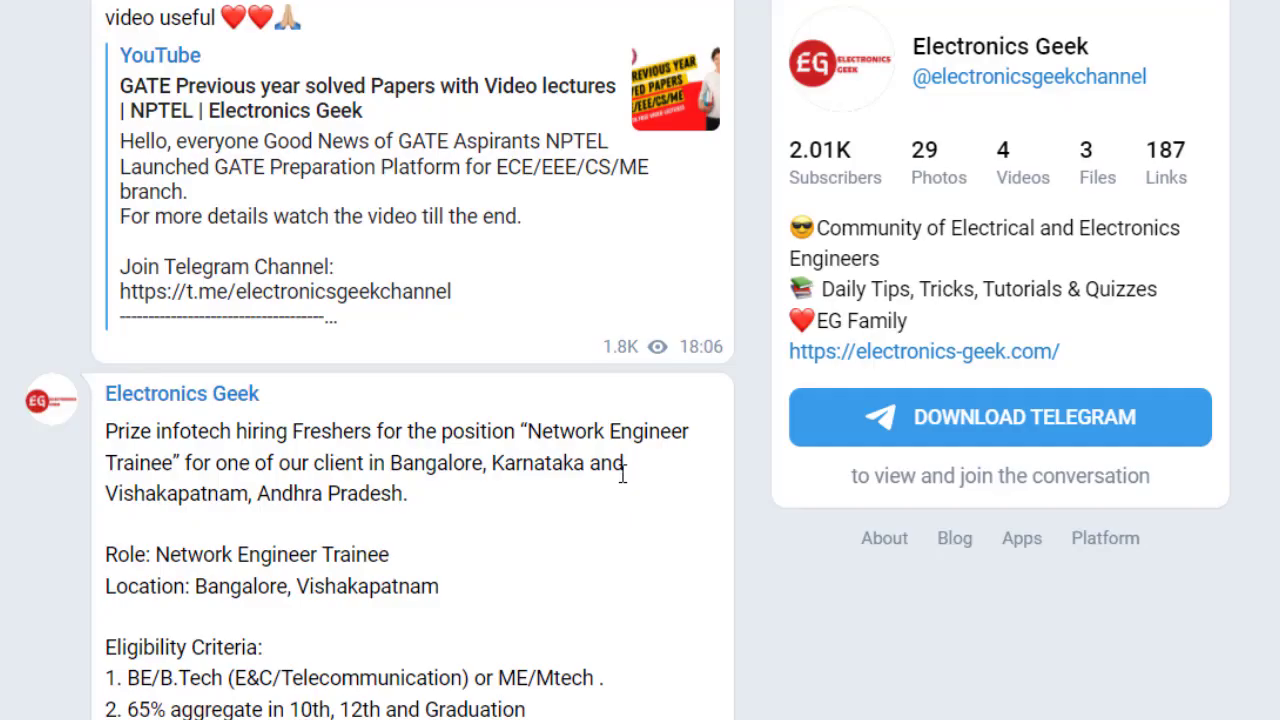
scroll(622, 470, up, 2)
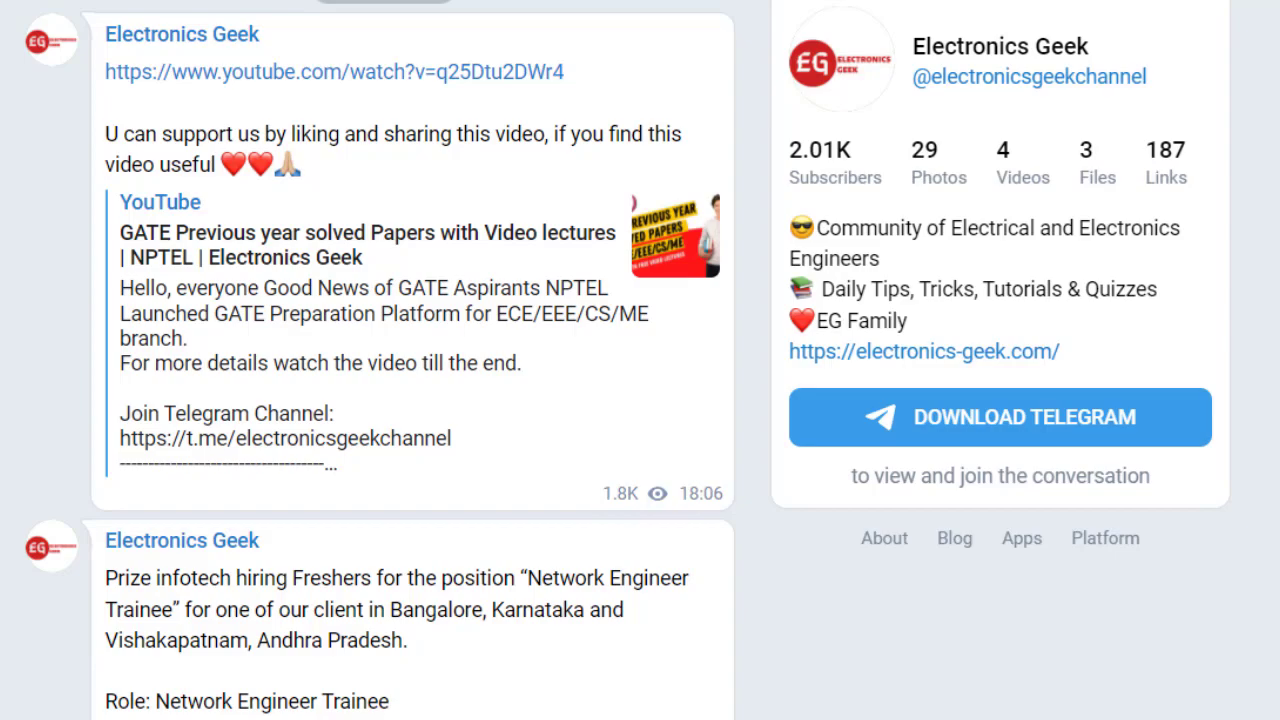
scroll(380, 360, down, 2)
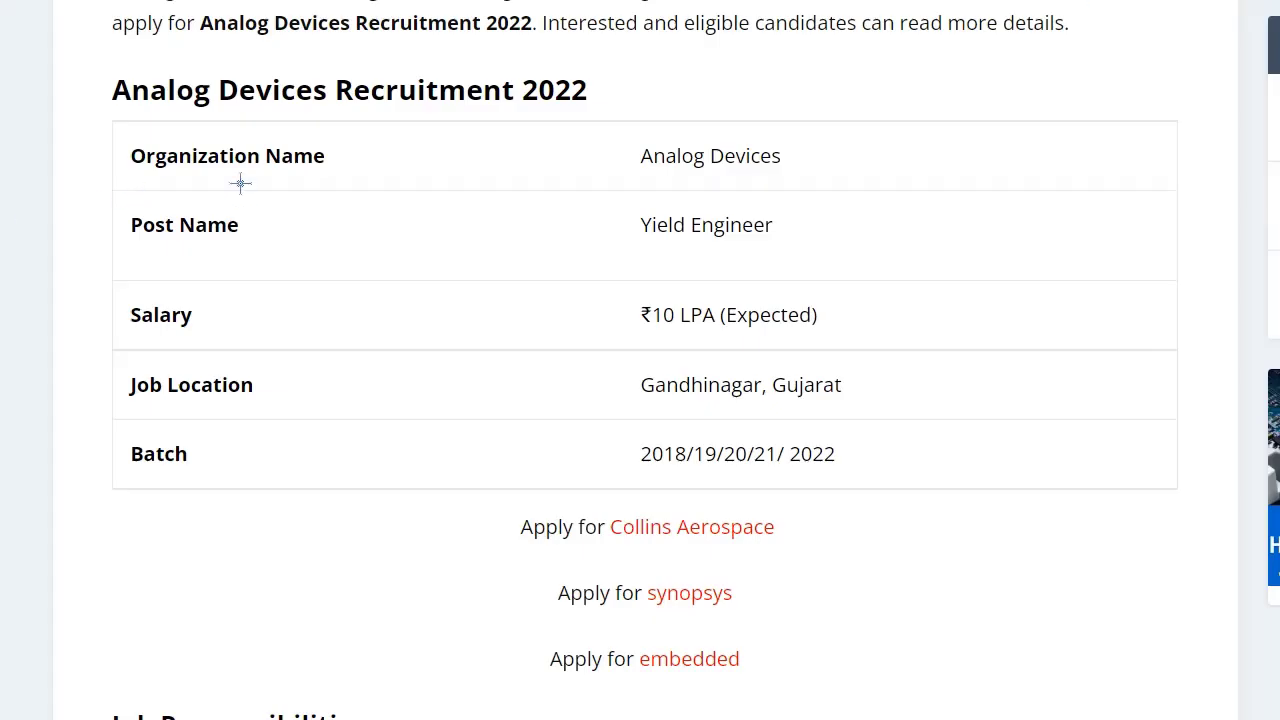
Step: Pen-mark the Organization (Analog Devices), Post (Yield Engineer), Salary (₹10 LPA), Job Location (Gandhinagar, Gujarat) and Batch rows
mouse_move(380, 164)
mouse_down()
mouse_move(100, 151)
mouse_move(340, 197)
mouse_up()
drag(604, 142, 806, 172)
drag(139, 249, 301, 253)
drag(870, 230, 950, 252)
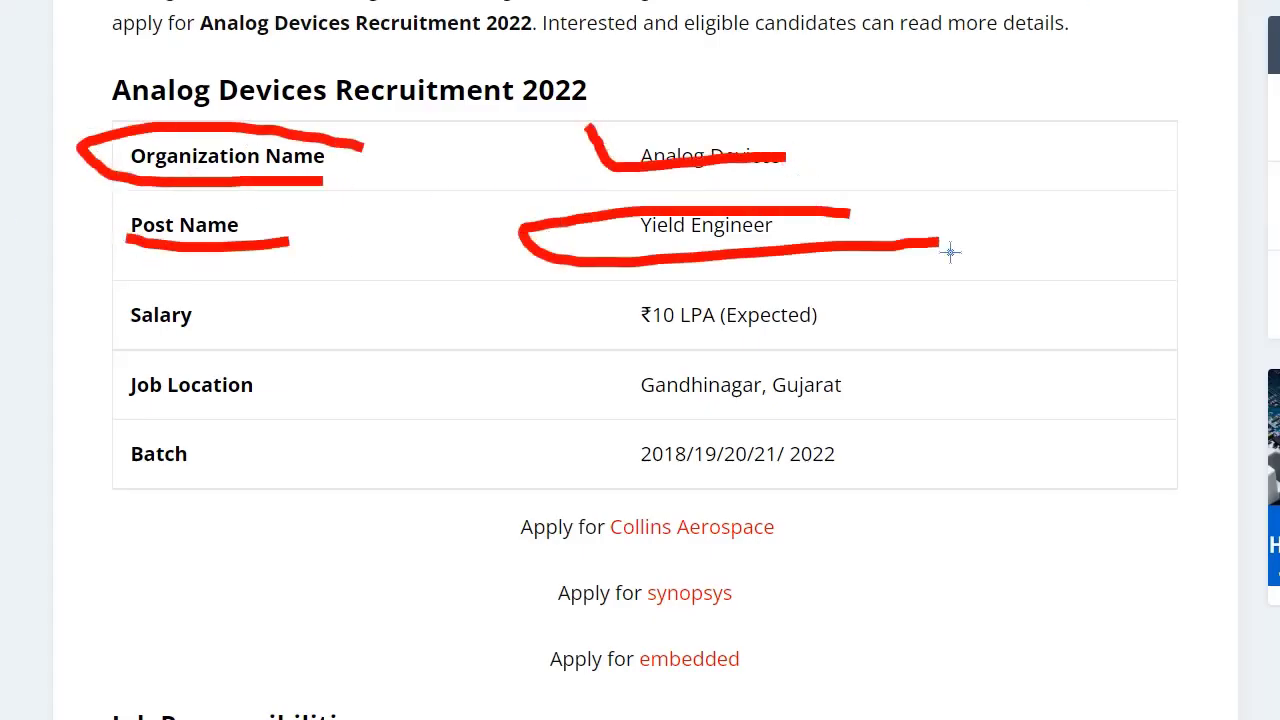
drag(89, 363, 270, 359)
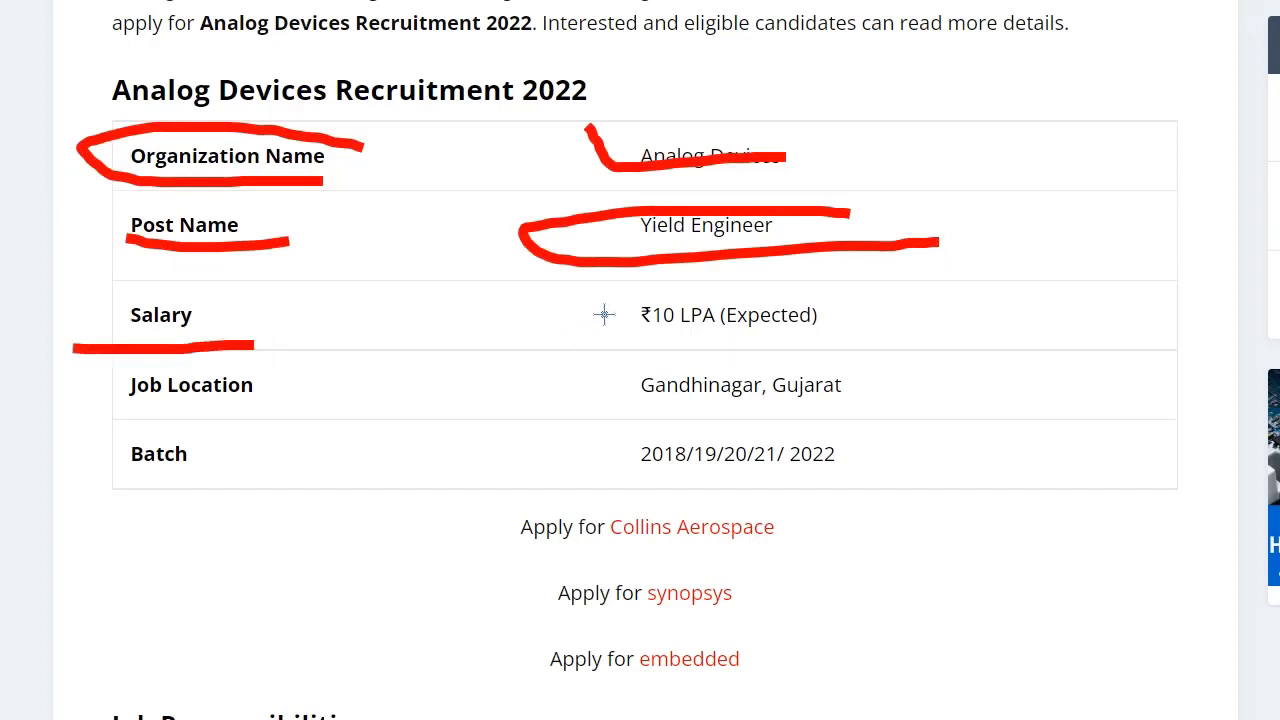
mouse_move(611, 305)
mouse_down()
mouse_move(611, 343)
mouse_move(921, 335)
mouse_up()
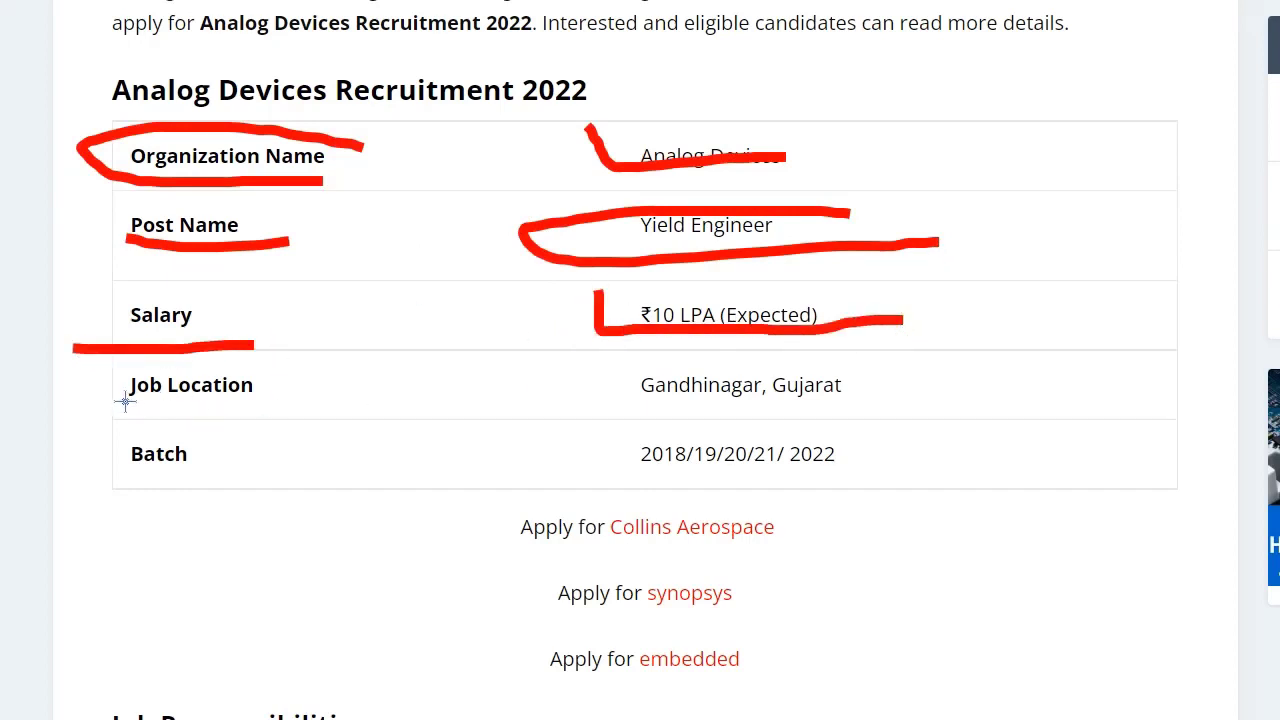
drag(108, 384, 205, 400)
mouse_move(638, 352)
mouse_down()
mouse_move(628, 372)
mouse_move(663, 403)
mouse_move(892, 411)
mouse_up()
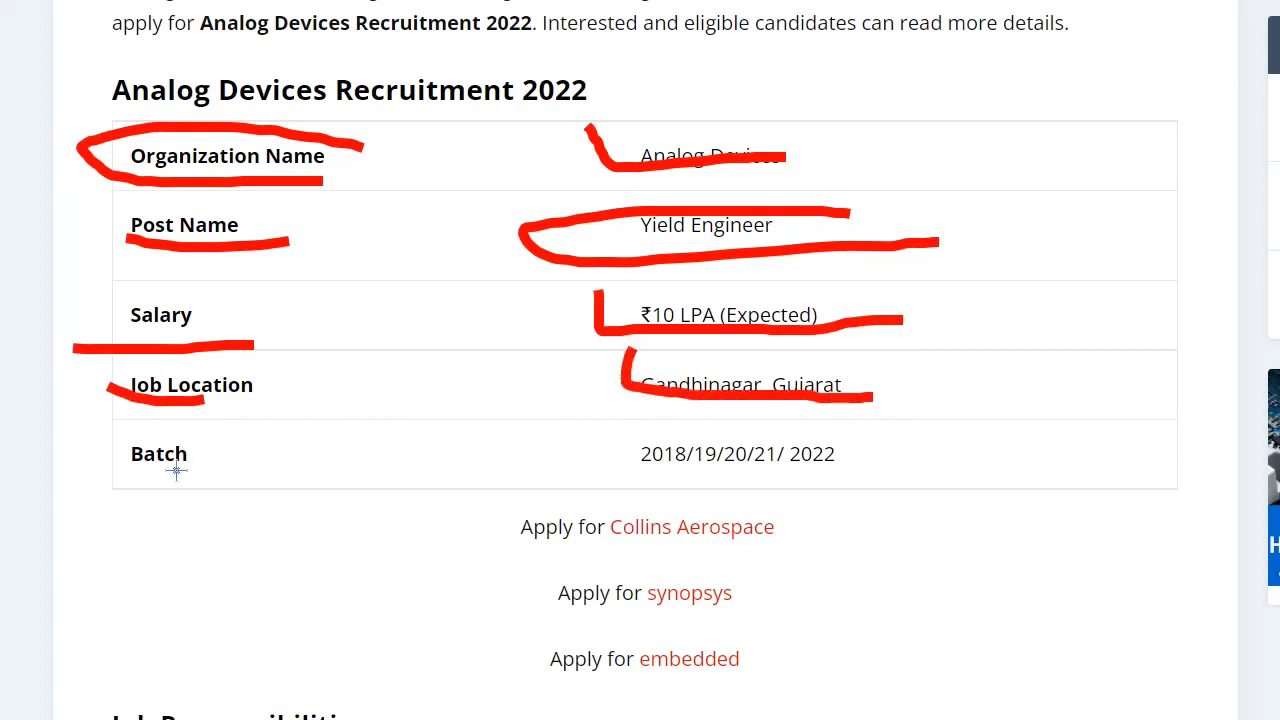
drag(119, 465, 213, 460)
drag(632, 449, 663, 483)
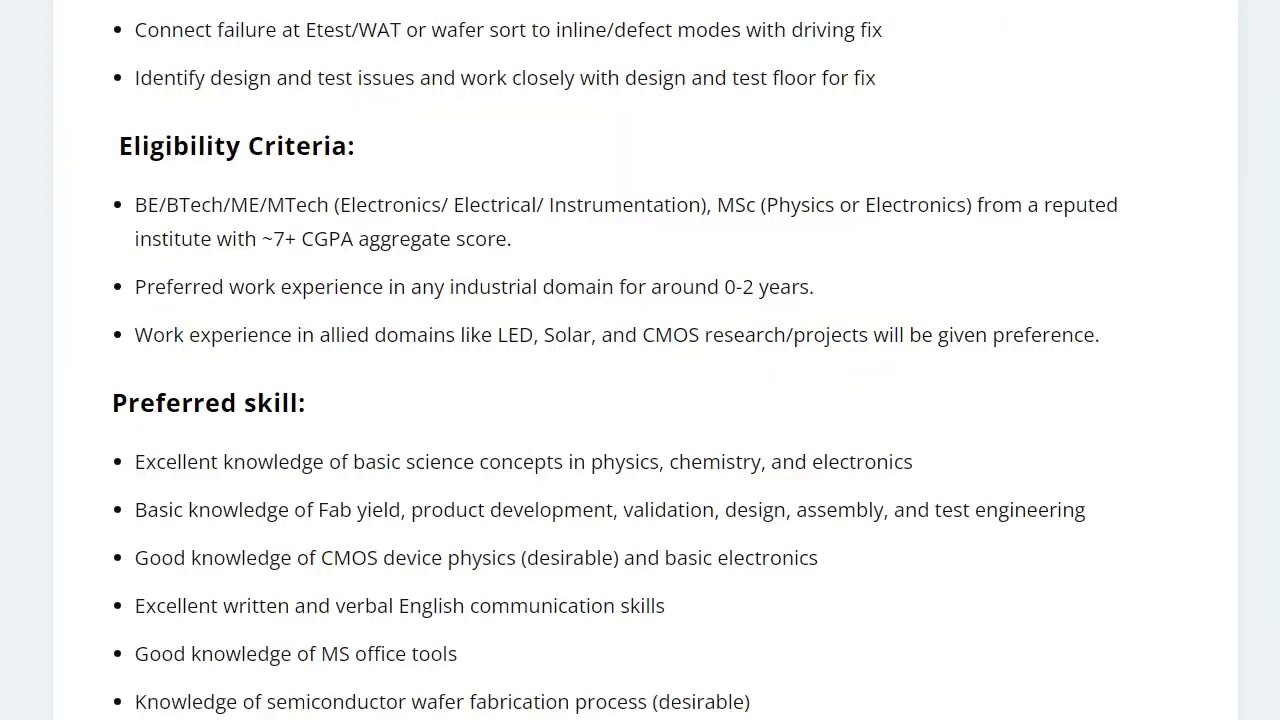
Step: Mark the design/test issues duty and Electronics, Electrical, Instrumentation degree requirement, then clear the annotations
drag(90, 88, 543, 88)
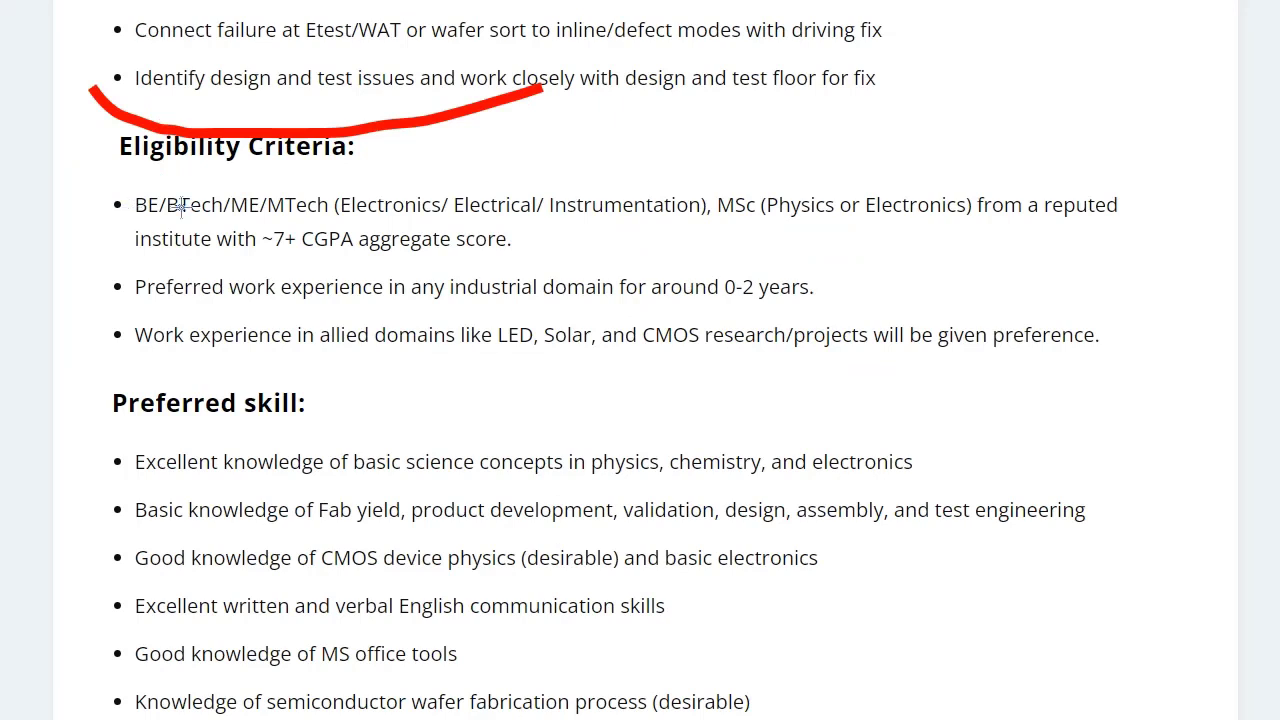
mouse_move(382, 182)
mouse_down()
mouse_move(727, 172)
mouse_move(727, 220)
mouse_up()
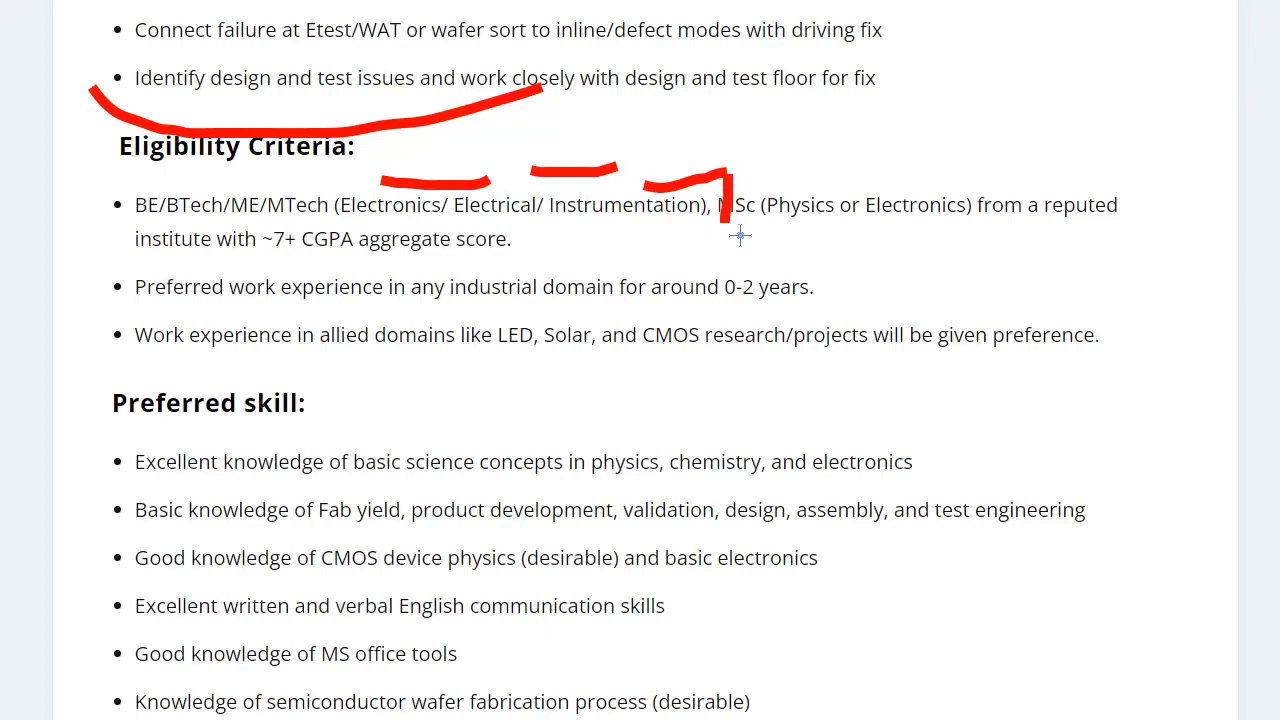
key(Escape)
Step: Mark the Fab yield knowledge skill, clear it, and move down to How to Apply
scroll(799, 241, down, 3)
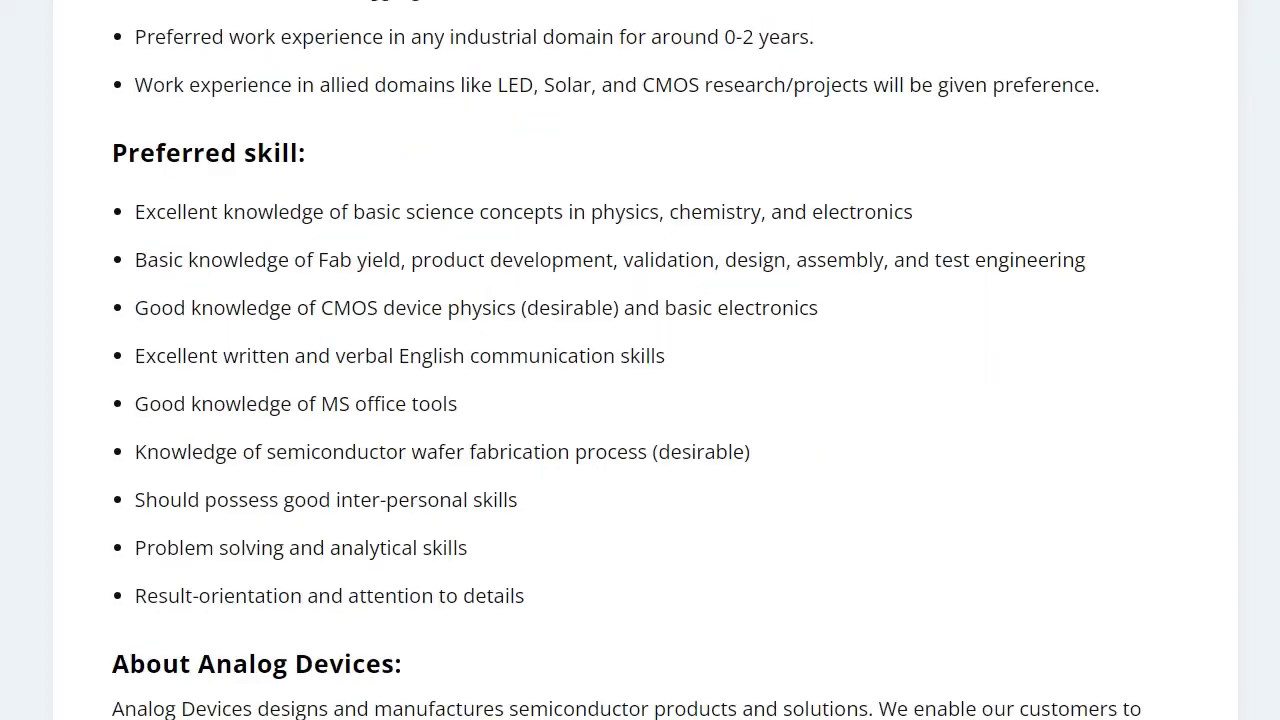
mouse_move(88, 306)
mouse_down()
mouse_move(103, 317)
mouse_move(330, 266)
mouse_up()
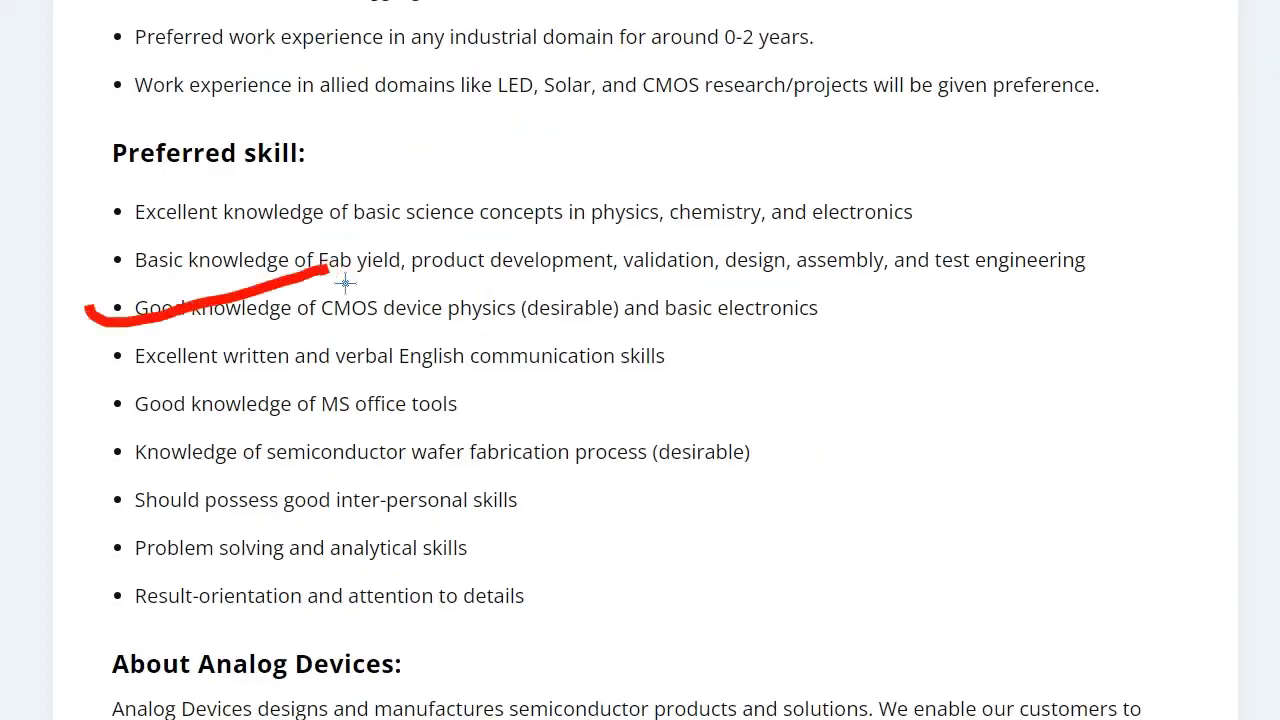
key(Escape)
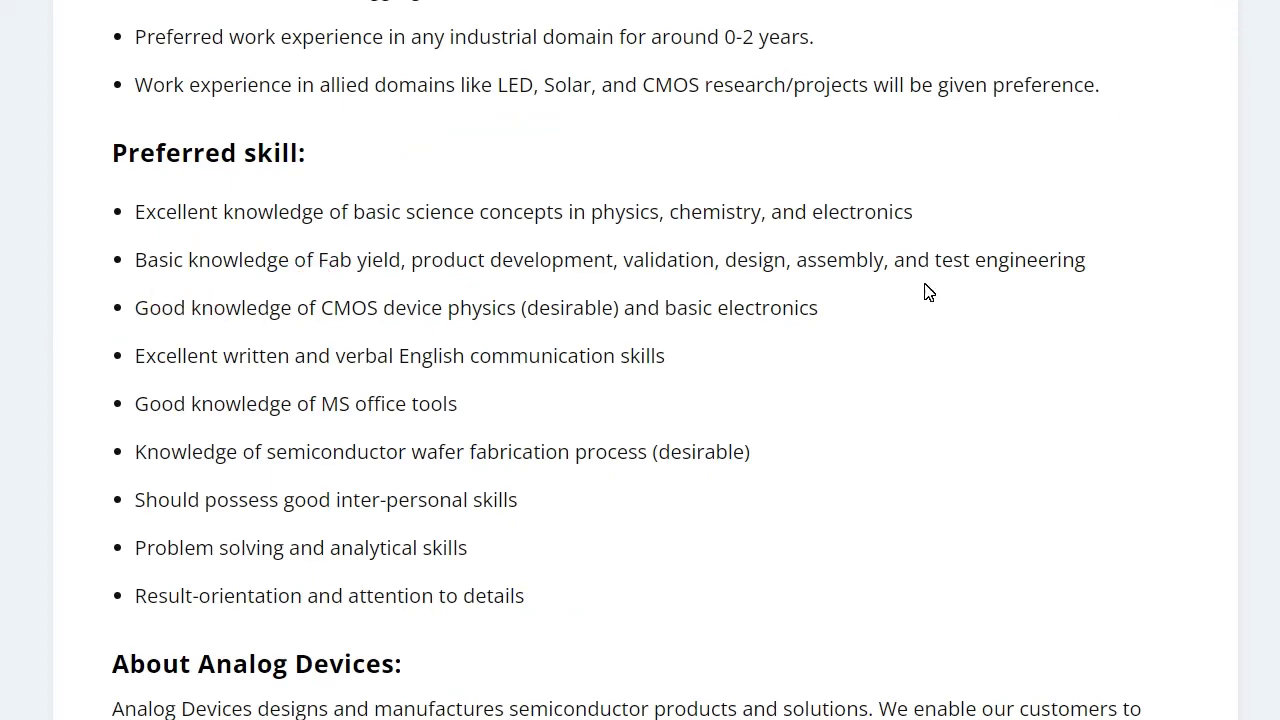
scroll(925, 295, down, 5)
scroll(918, 315, down, 1)
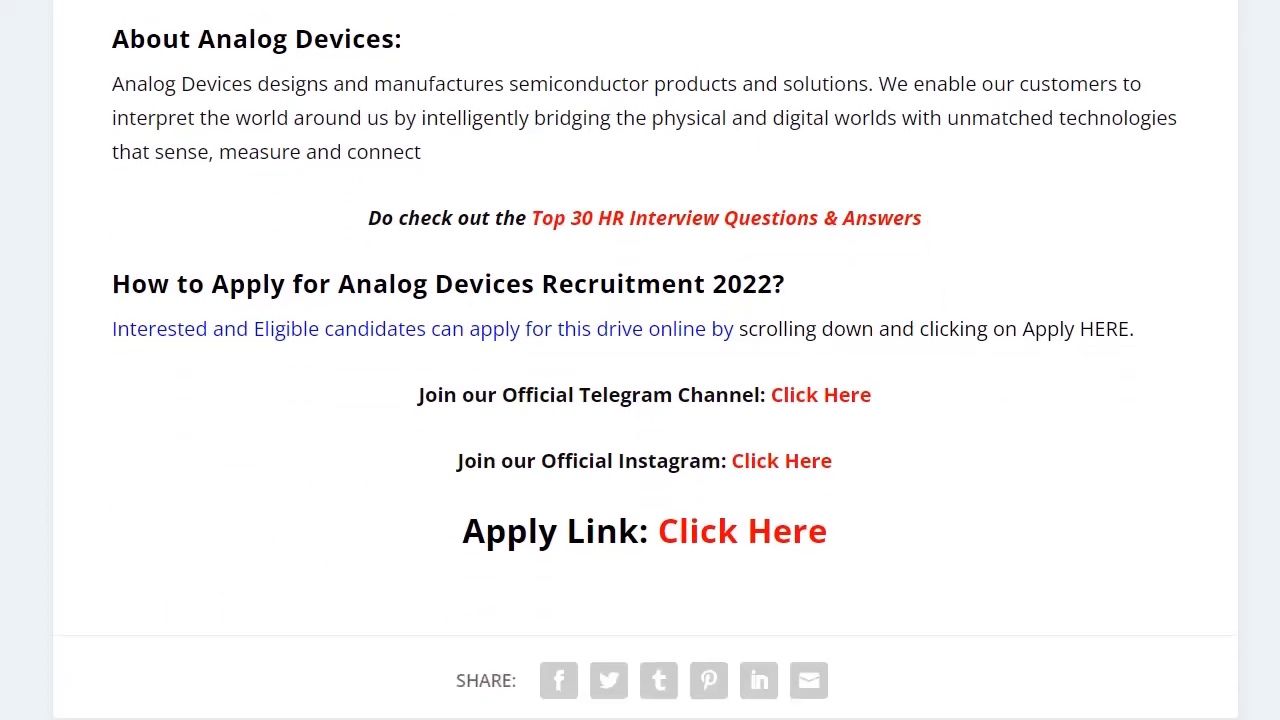
Step: Circle the Apply Link and the Engineer I, Yield Engineering posting, then apply manually
mouse_move(846, 506)
mouse_down()
mouse_move(937, 551)
mouse_move(994, 514)
mouse_up()
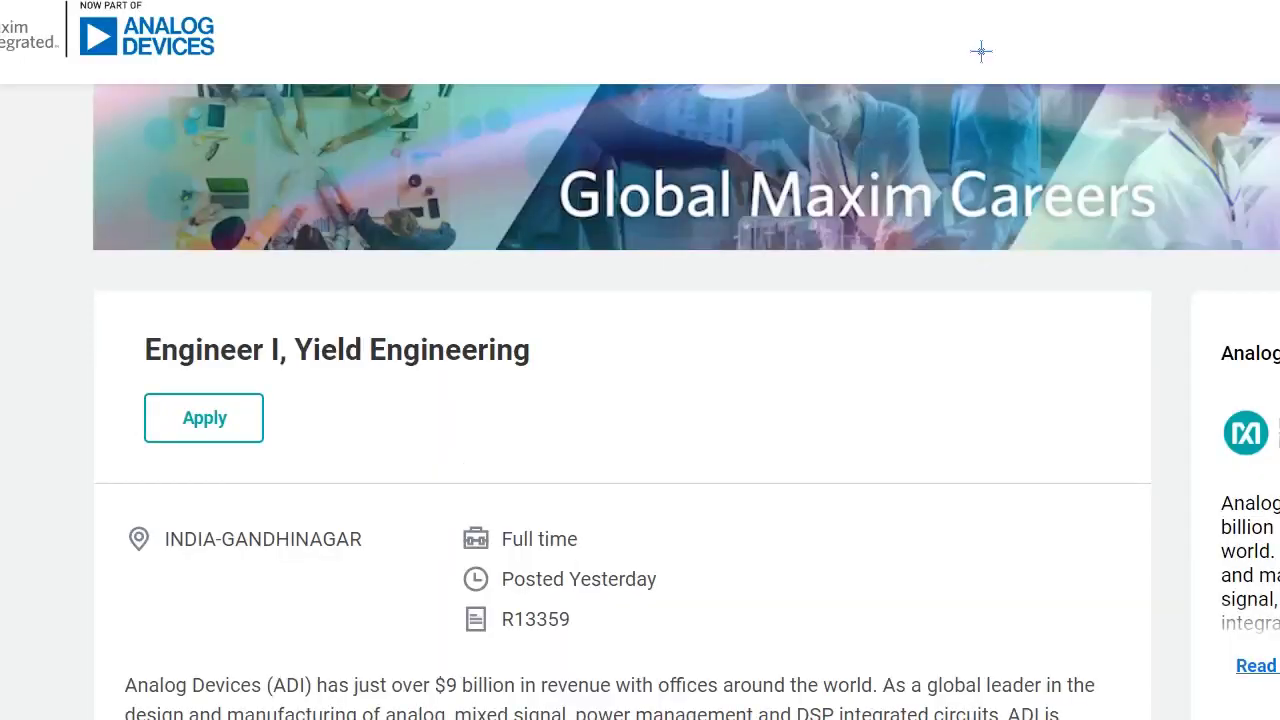
drag(278, 324, 115, 320)
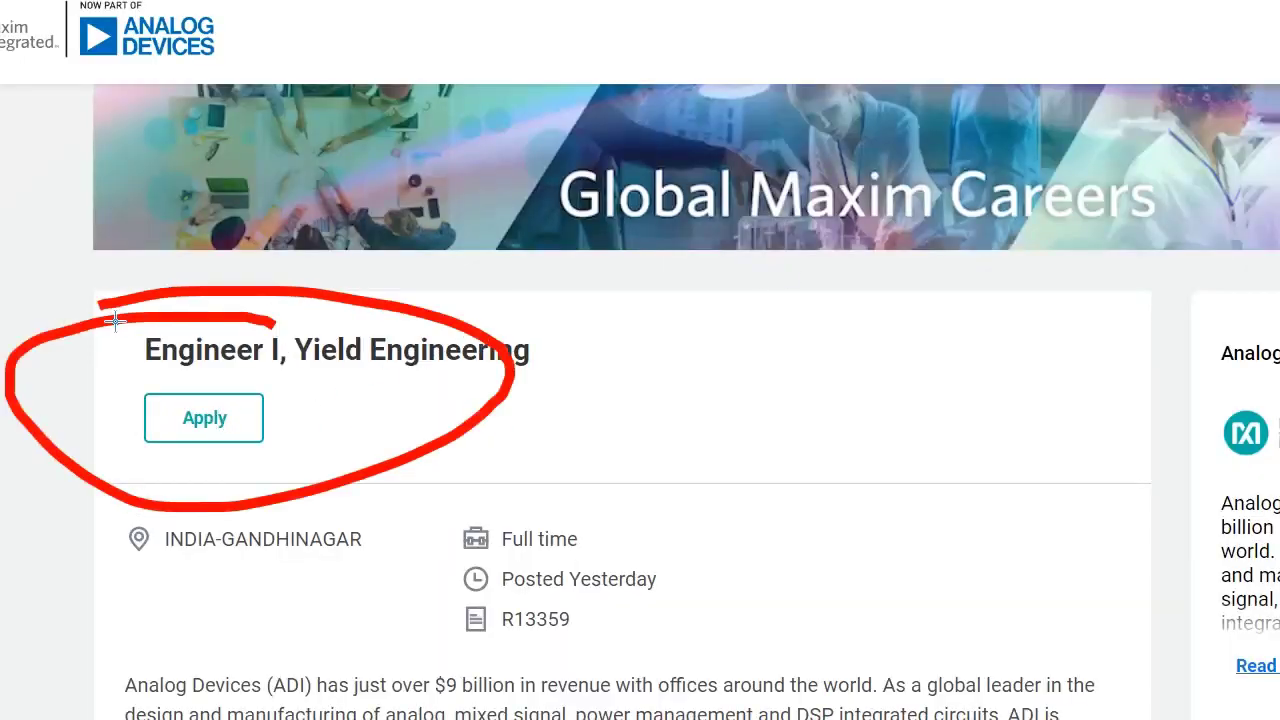
click(225, 428)
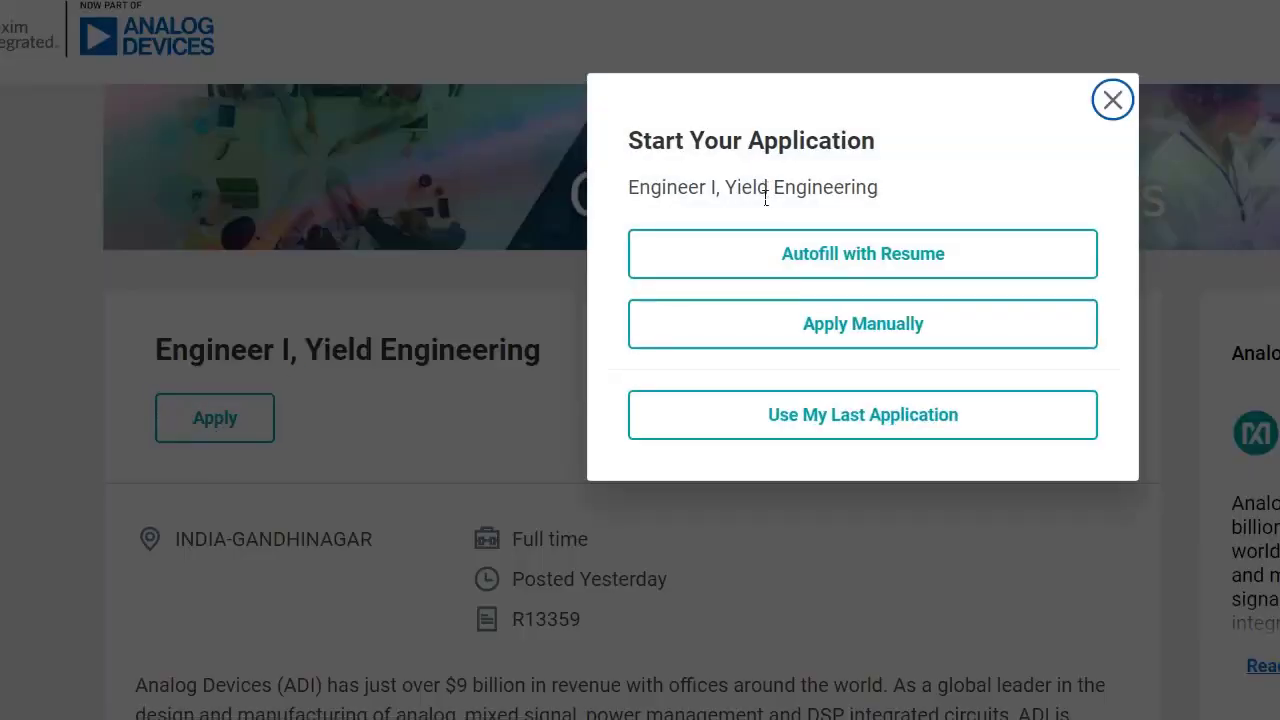
click(932, 343)
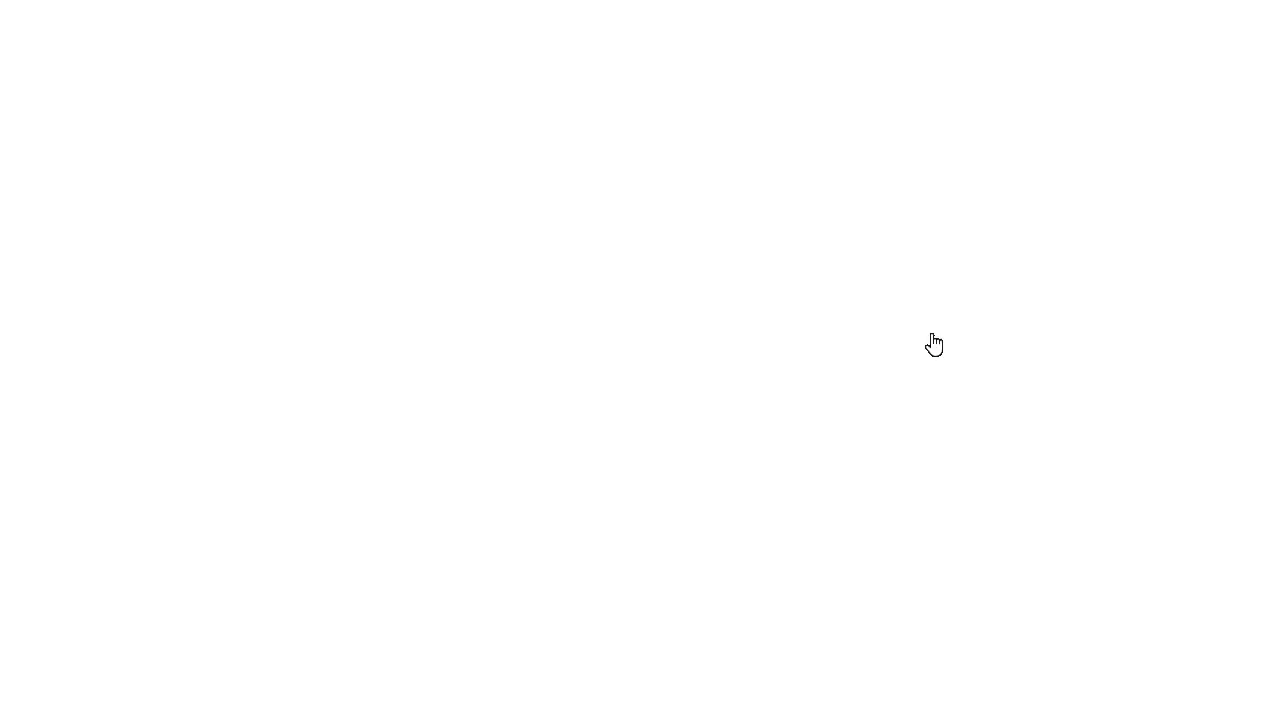
Step: Create a new candidate account on the Sign In page, agreeing to the personal information terms
scroll(703, 206, down, 2)
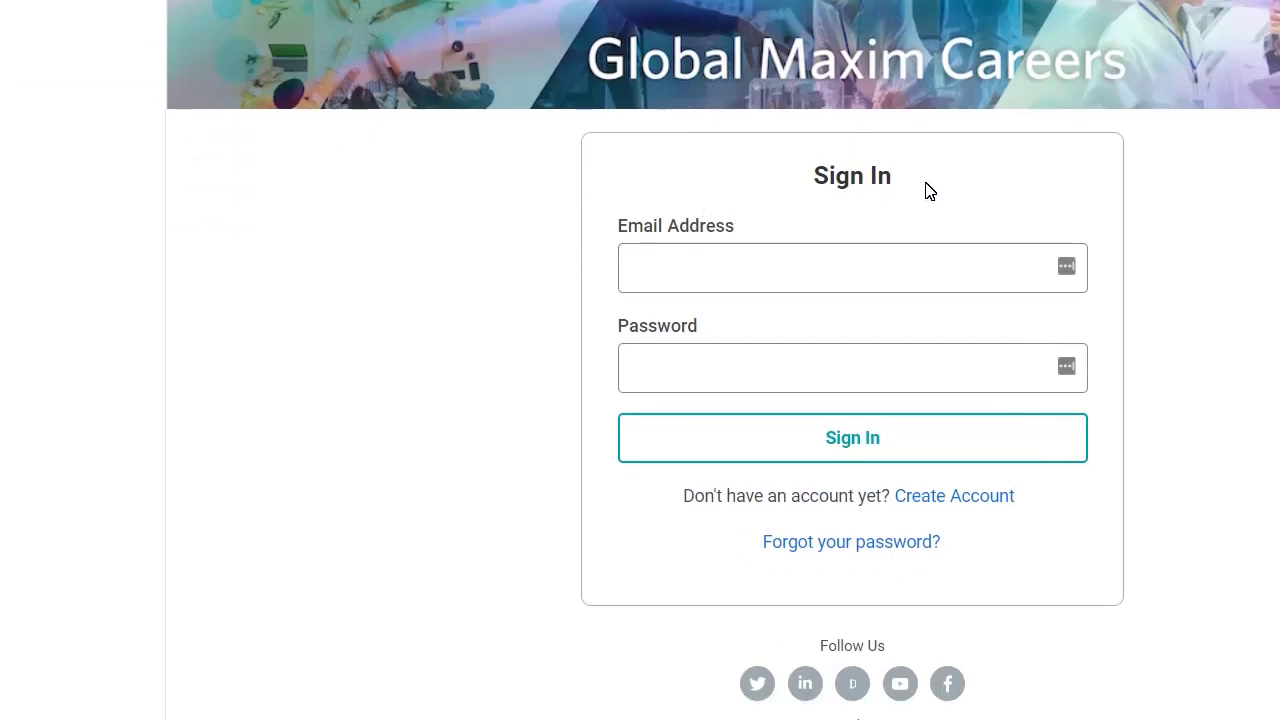
click(966, 496)
scroll(909, 423, down, 3)
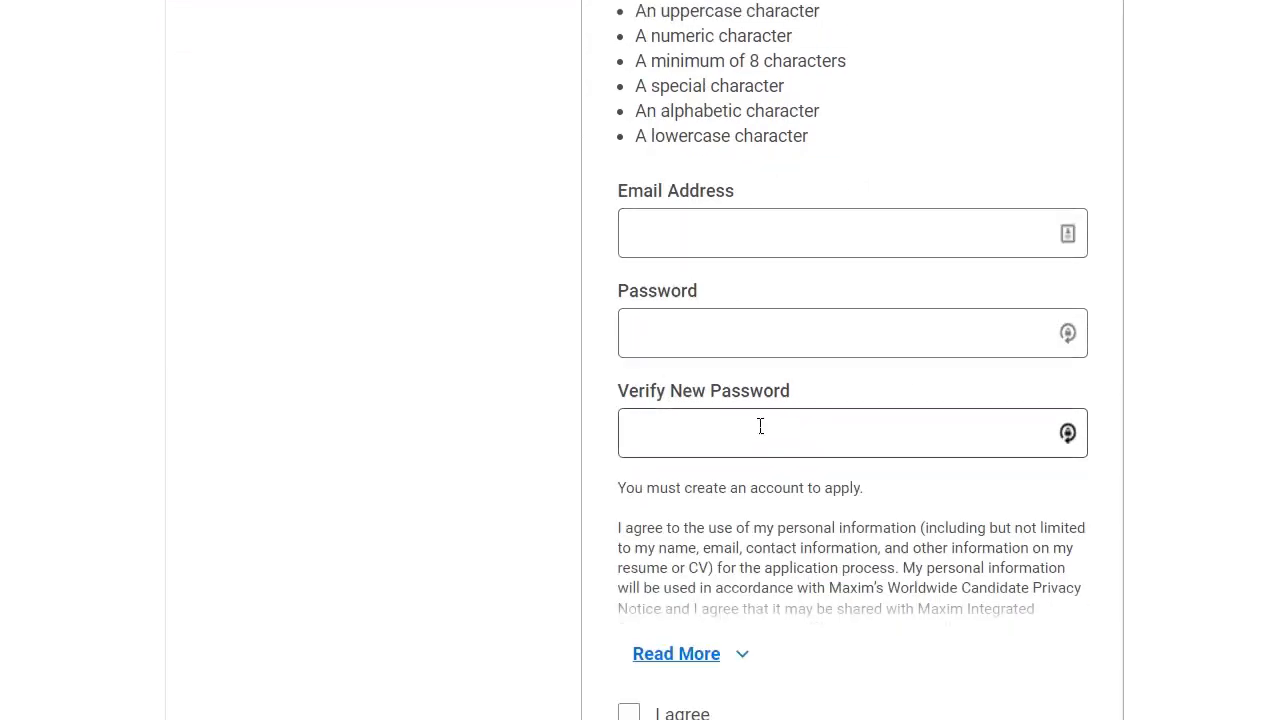
scroll(735, 500, down, 3)
click(630, 473)
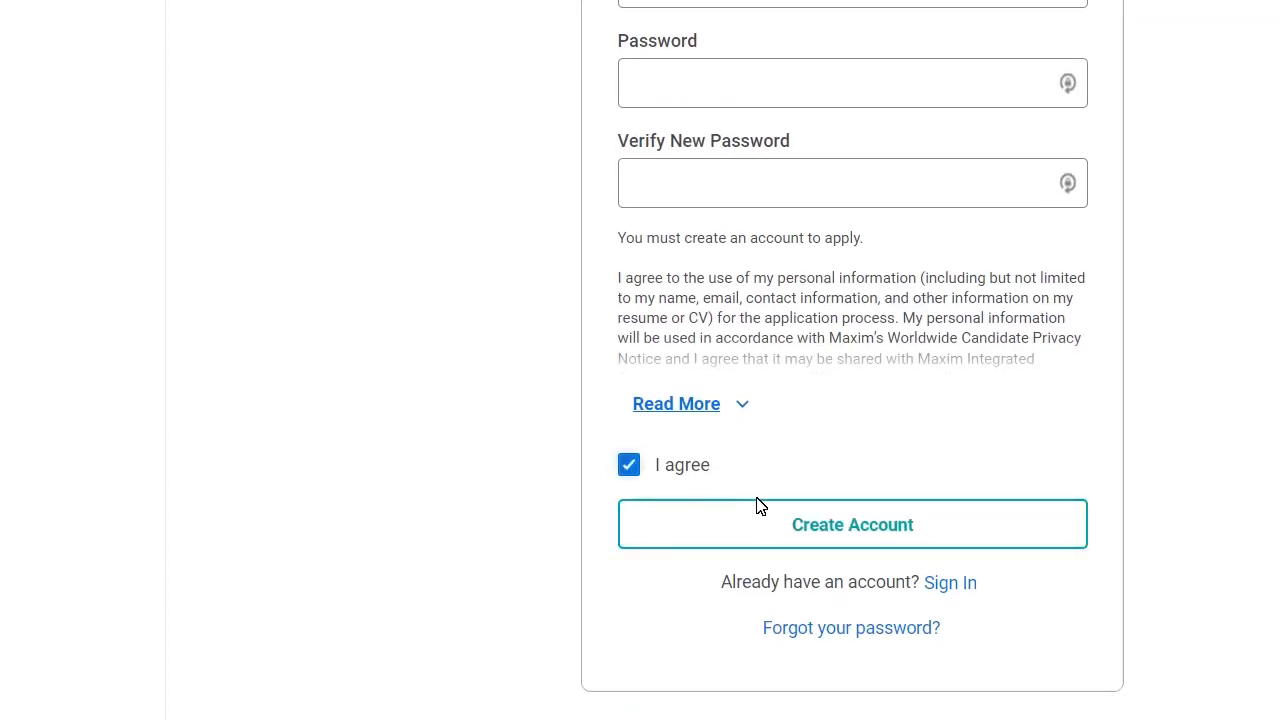
click(868, 527)
Step: Choose Other for How Did You Hear About Us and No for prior Maxim/Analog Devices employment
scroll(735, 245, down, 1)
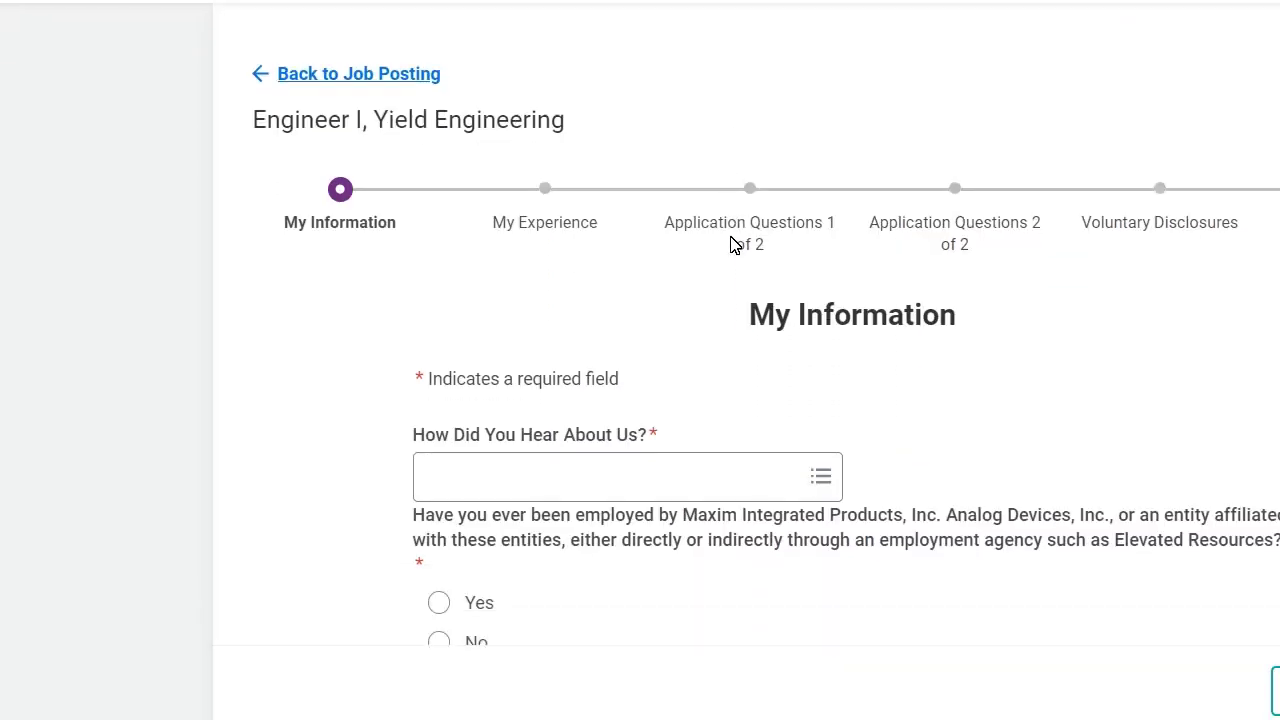
scroll(640, 283, down, 1)
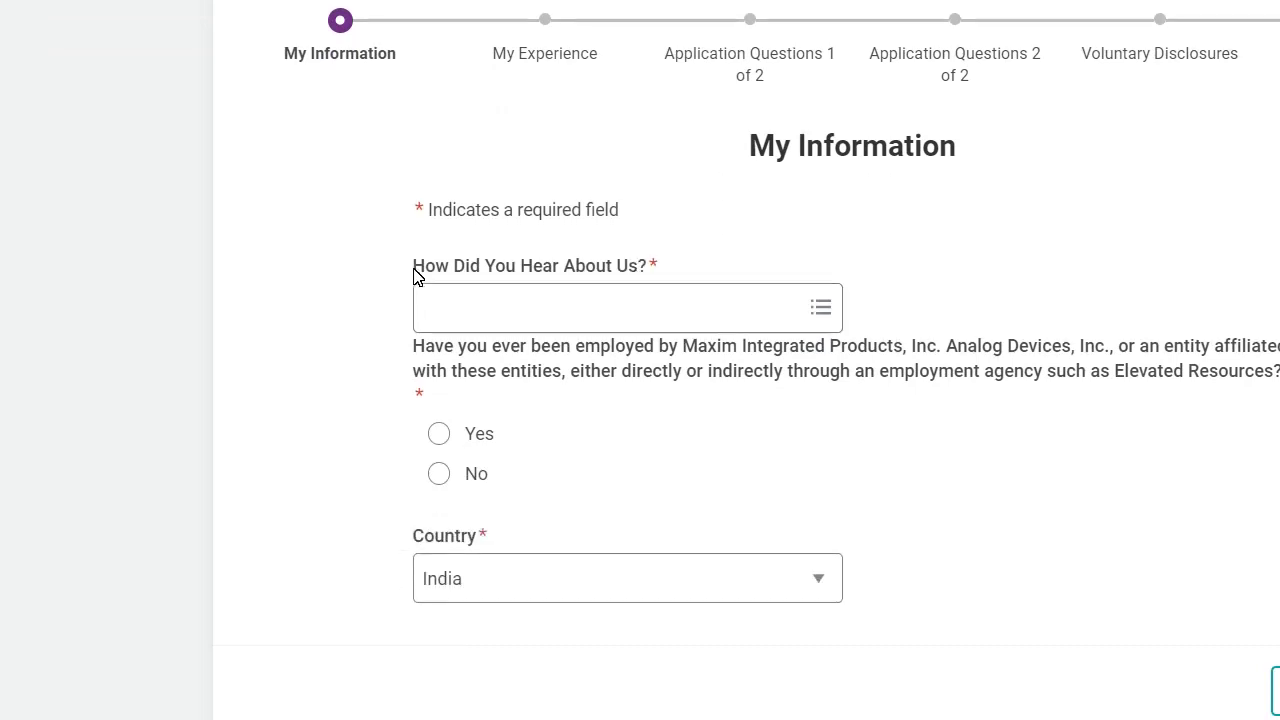
click(580, 318)
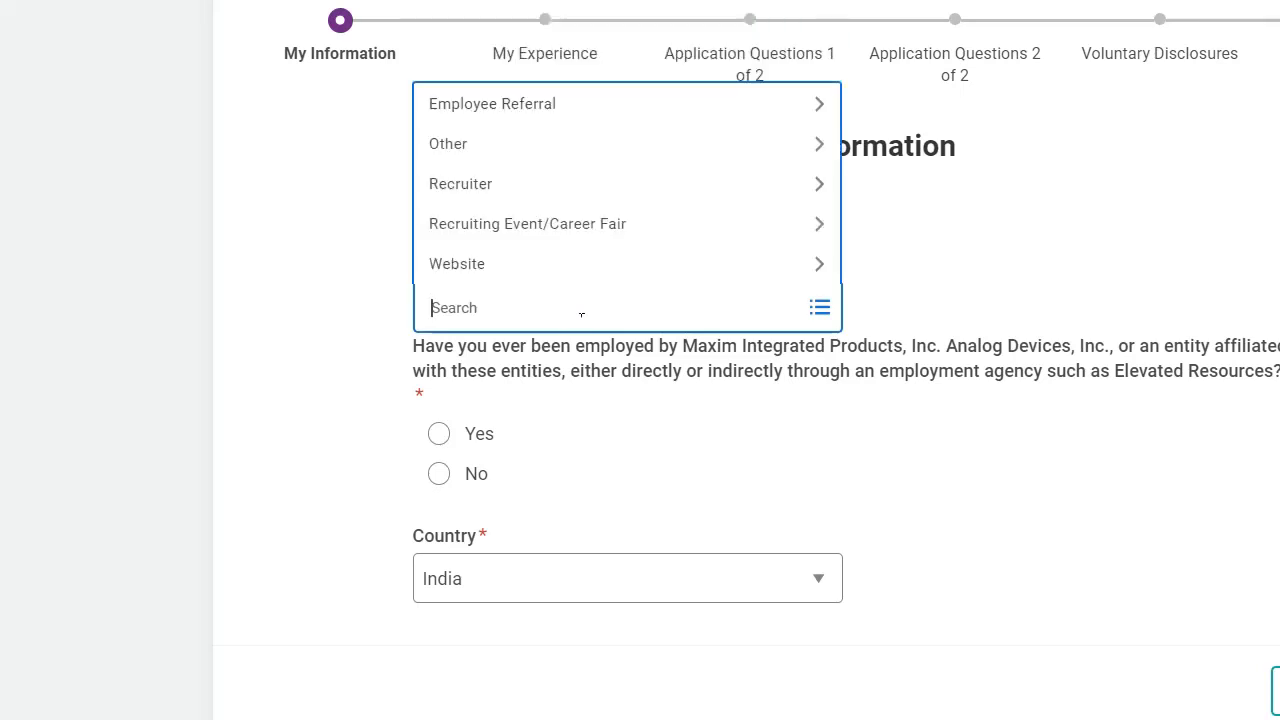
click(504, 145)
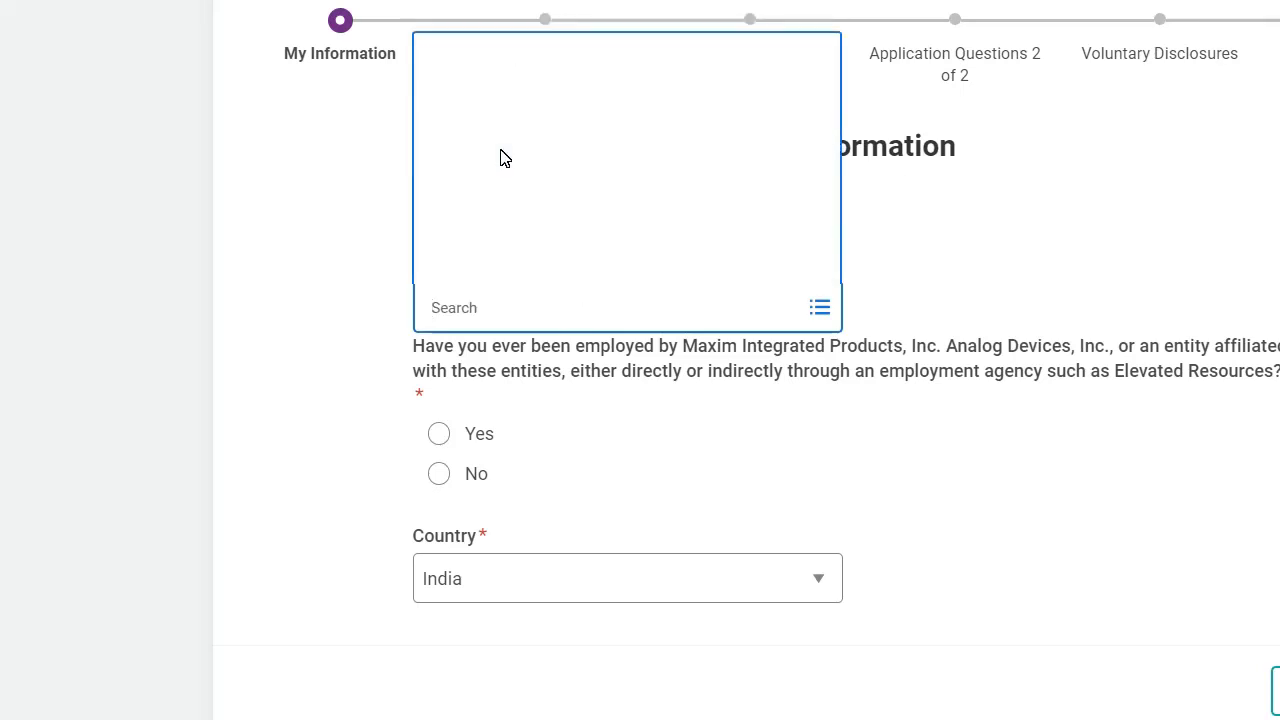
click(505, 470)
Step: Clear the Legal Name highlight and begin choosing the phone device type
scroll(674, 429, down, 4)
scroll(530, 250, down, 3)
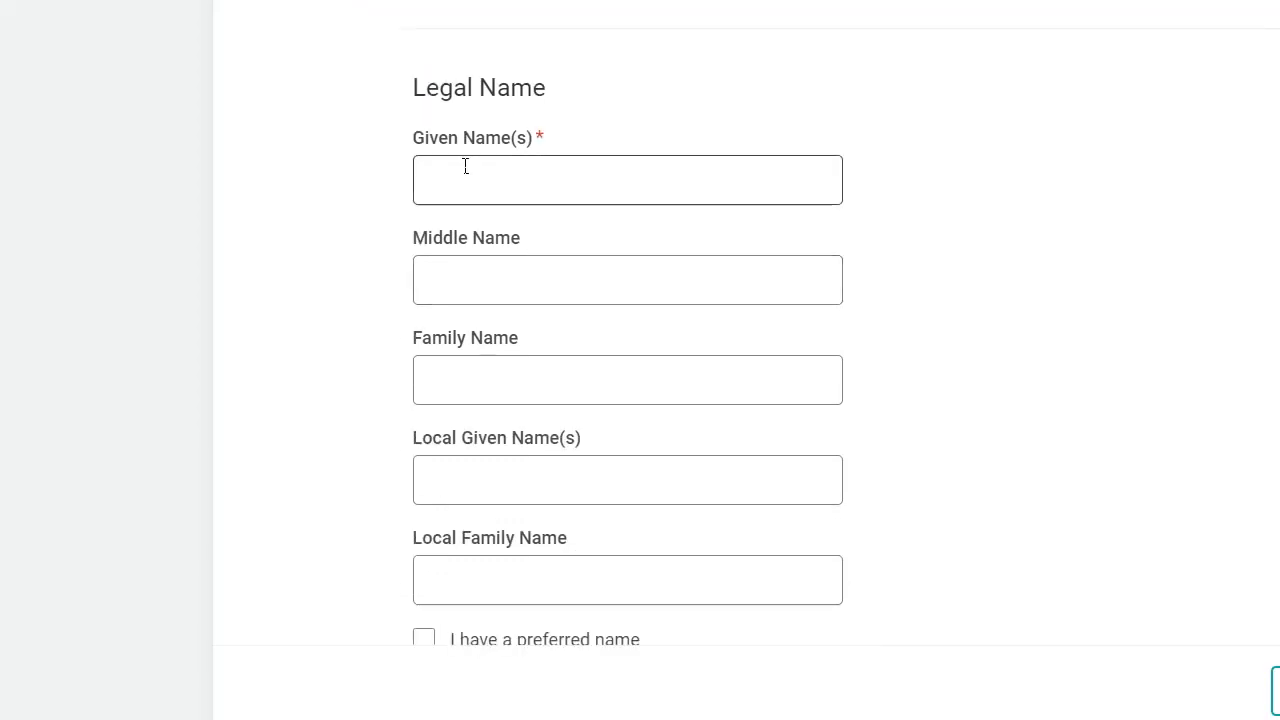
drag(388, 88, 565, 87)
click(711, 110)
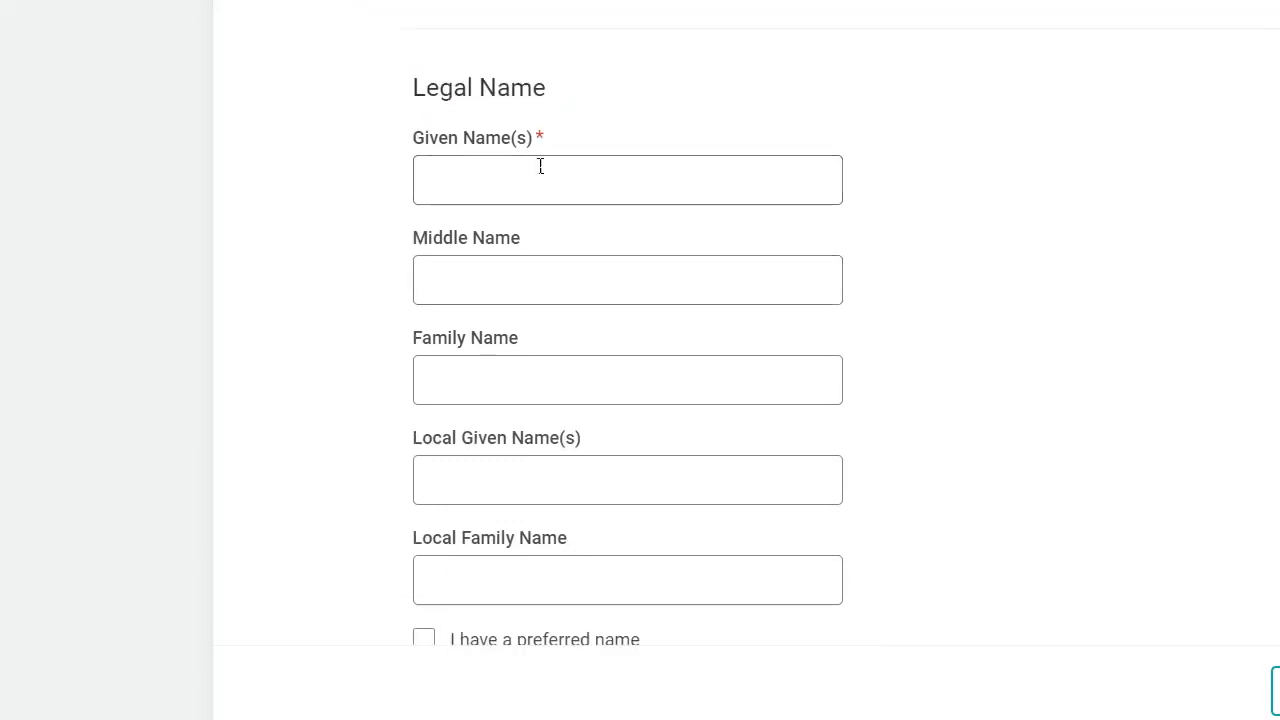
scroll(530, 250, down, 6)
click(438, 110)
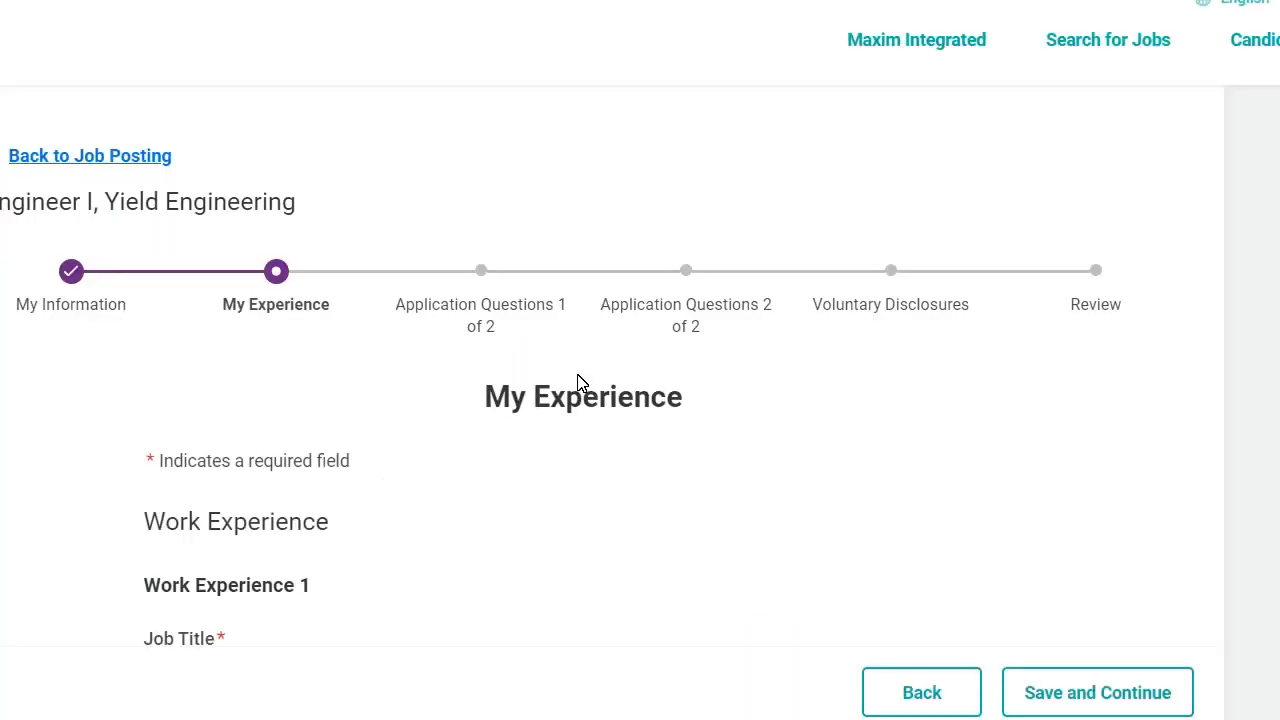
Step: Enter NA as the first work experience's job title and company
scroll(531, 391, down, 4)
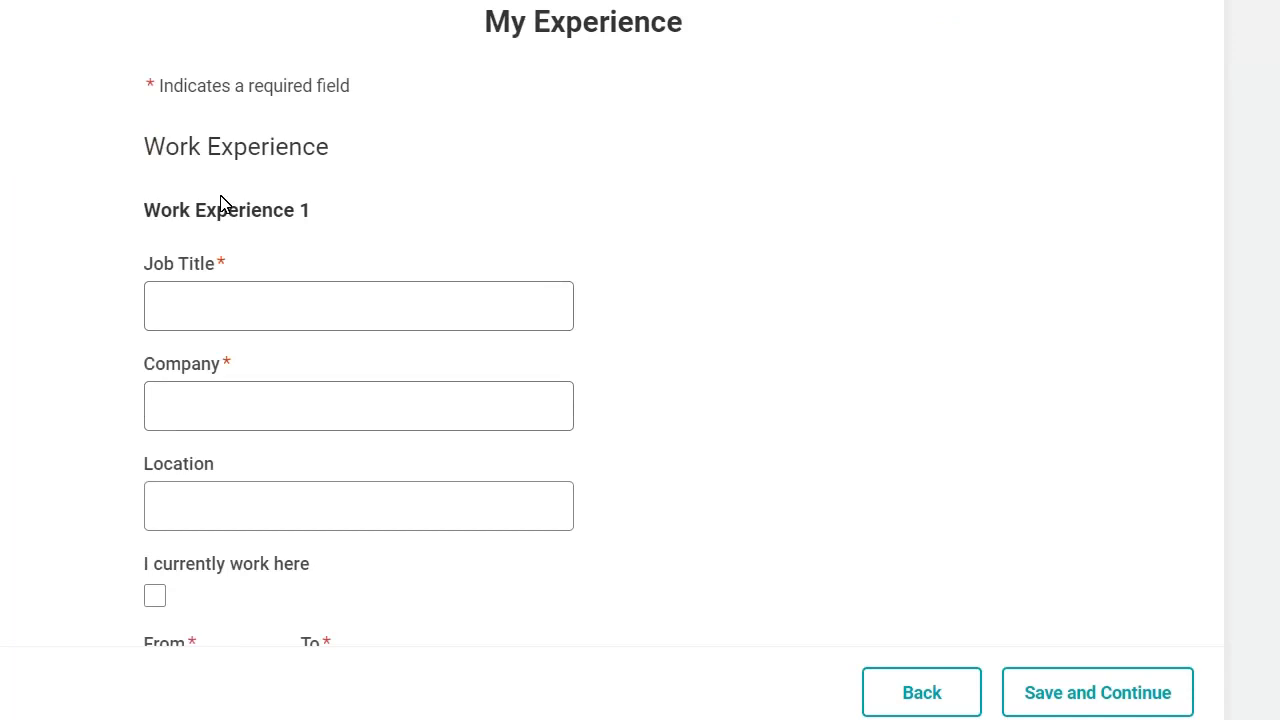
click(244, 318)
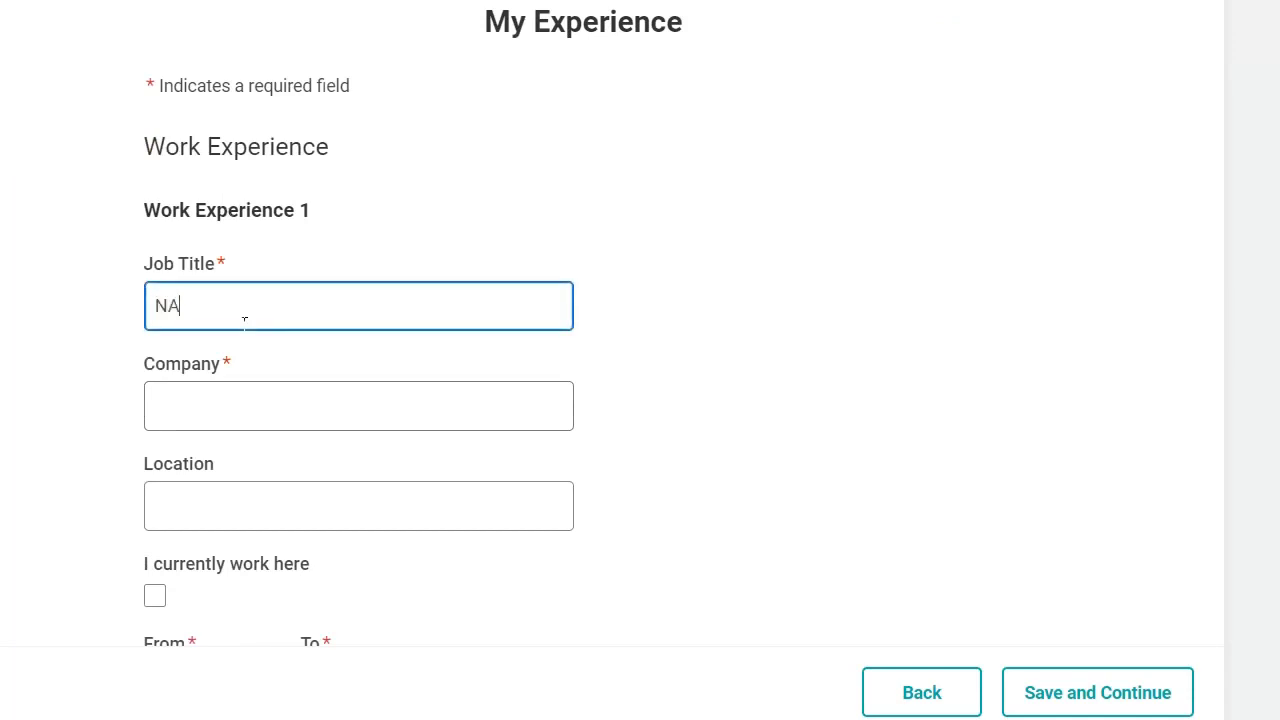
click(239, 404)
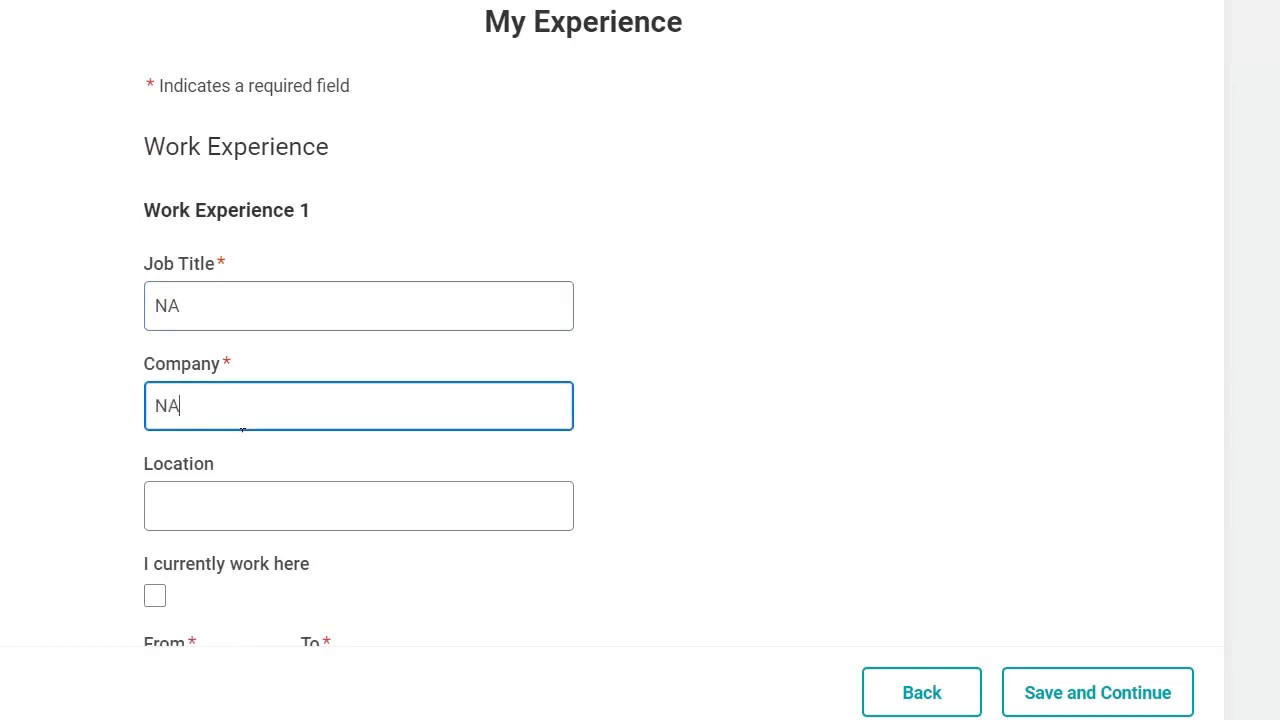
scroll(172, 425, down, 4)
Step: Tick 'I currently work here' and set the From date to 06/2022
click(251, 306)
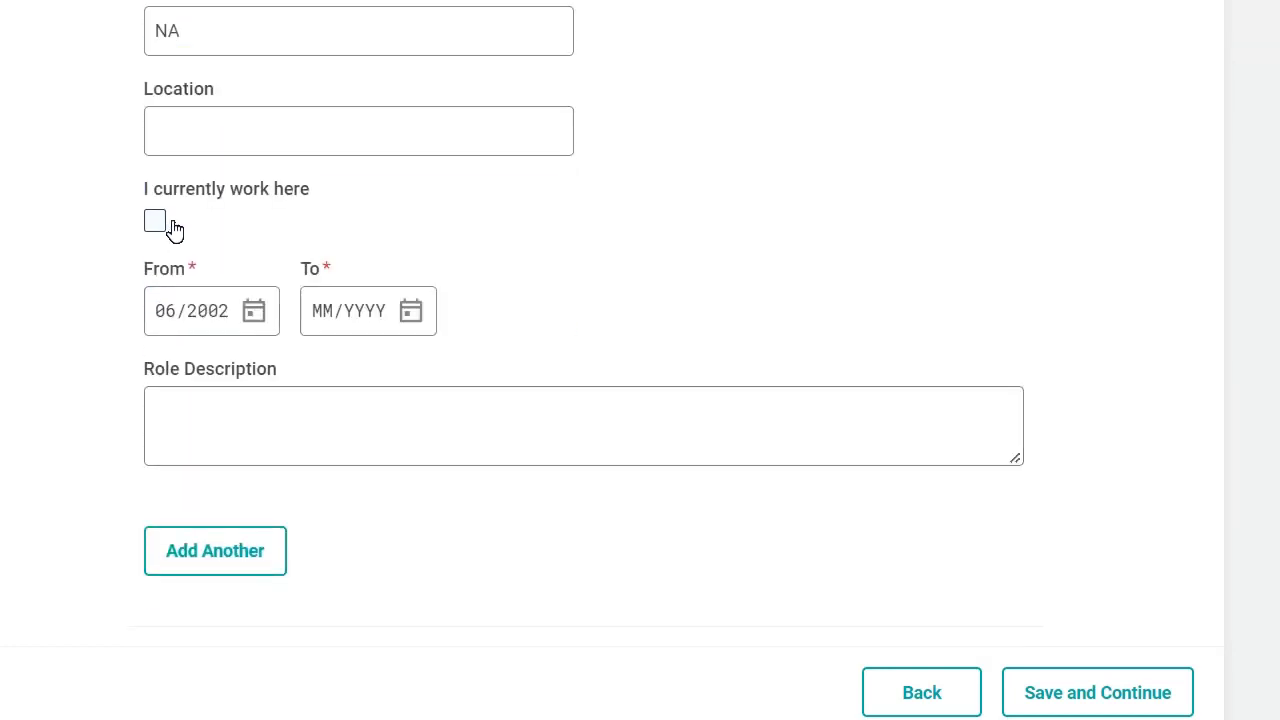
click(158, 224)
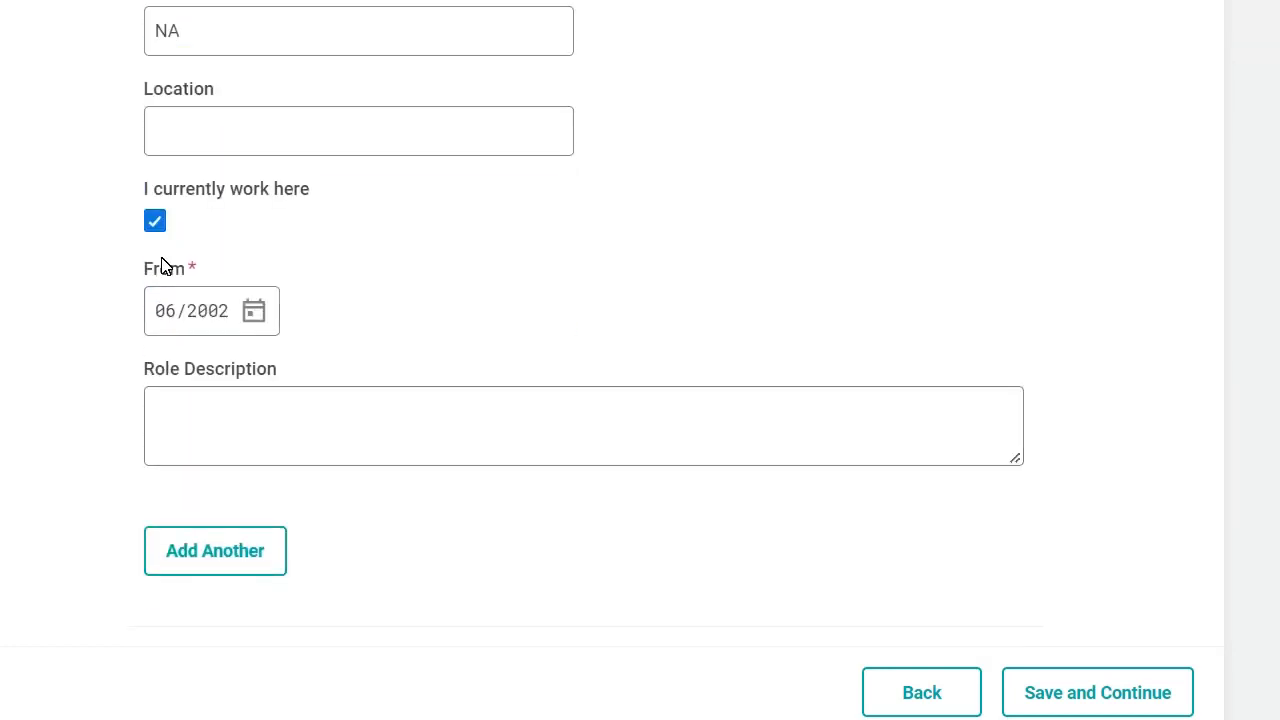
click(185, 318)
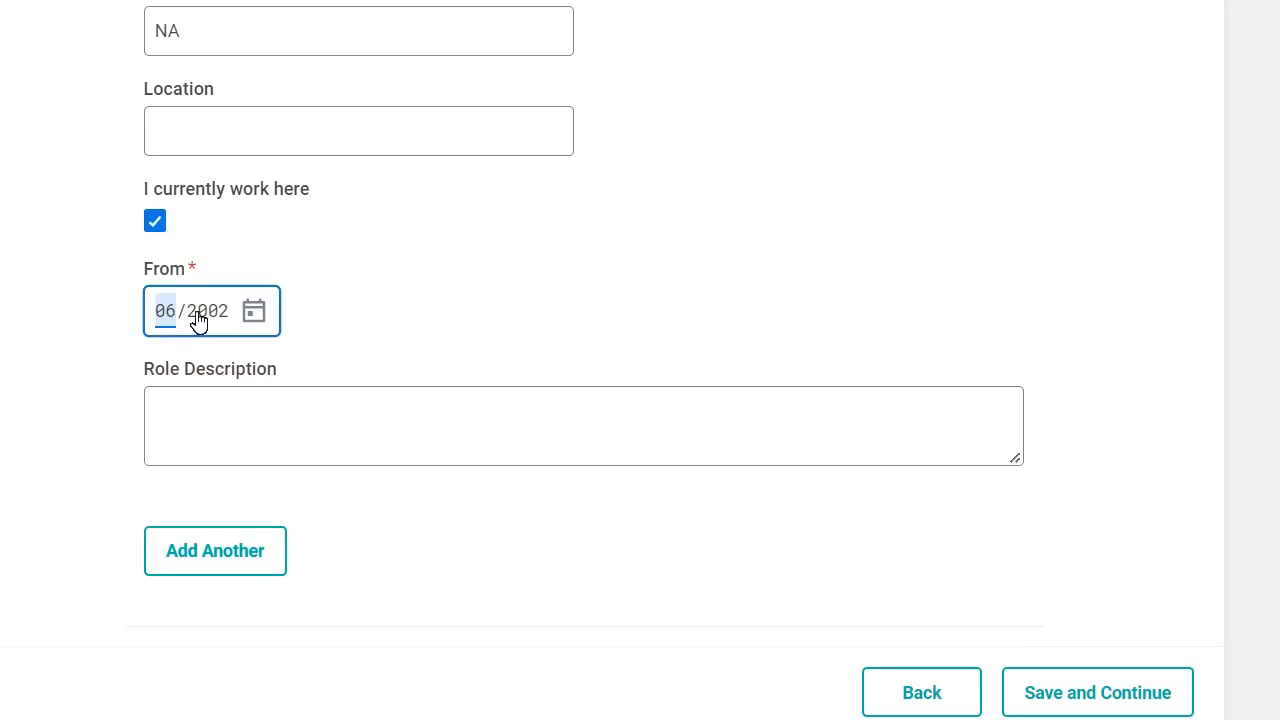
click(198, 320)
text(6)
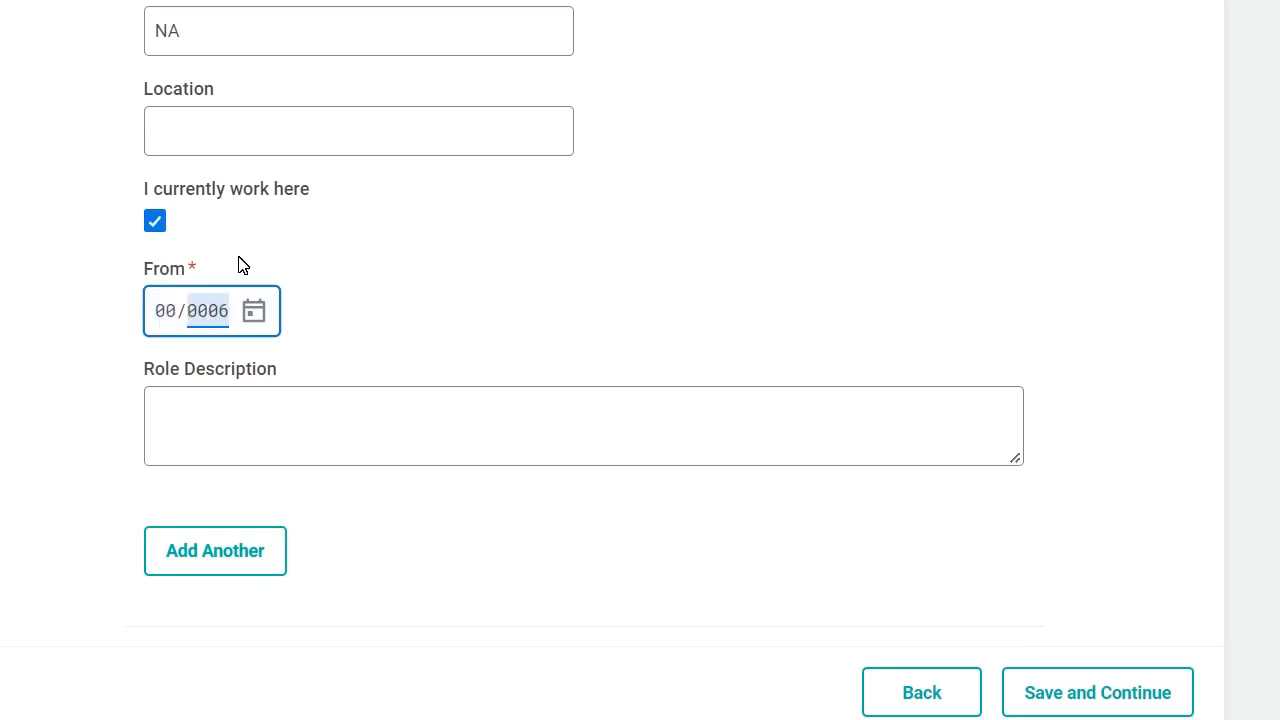
text(2006)
click(170, 328)
text(6)
text(2022)
Step: Set the first education entry's degree to Bachelors
scroll(303, 113, down, 5)
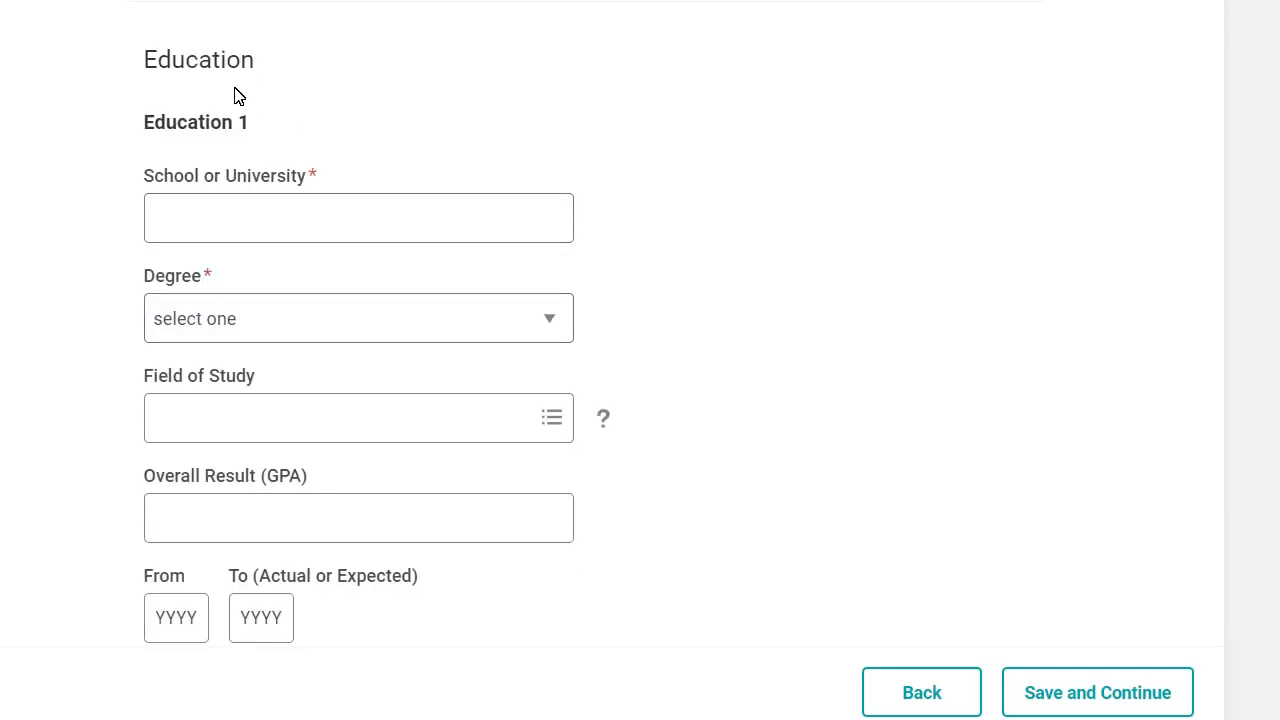
click(243, 214)
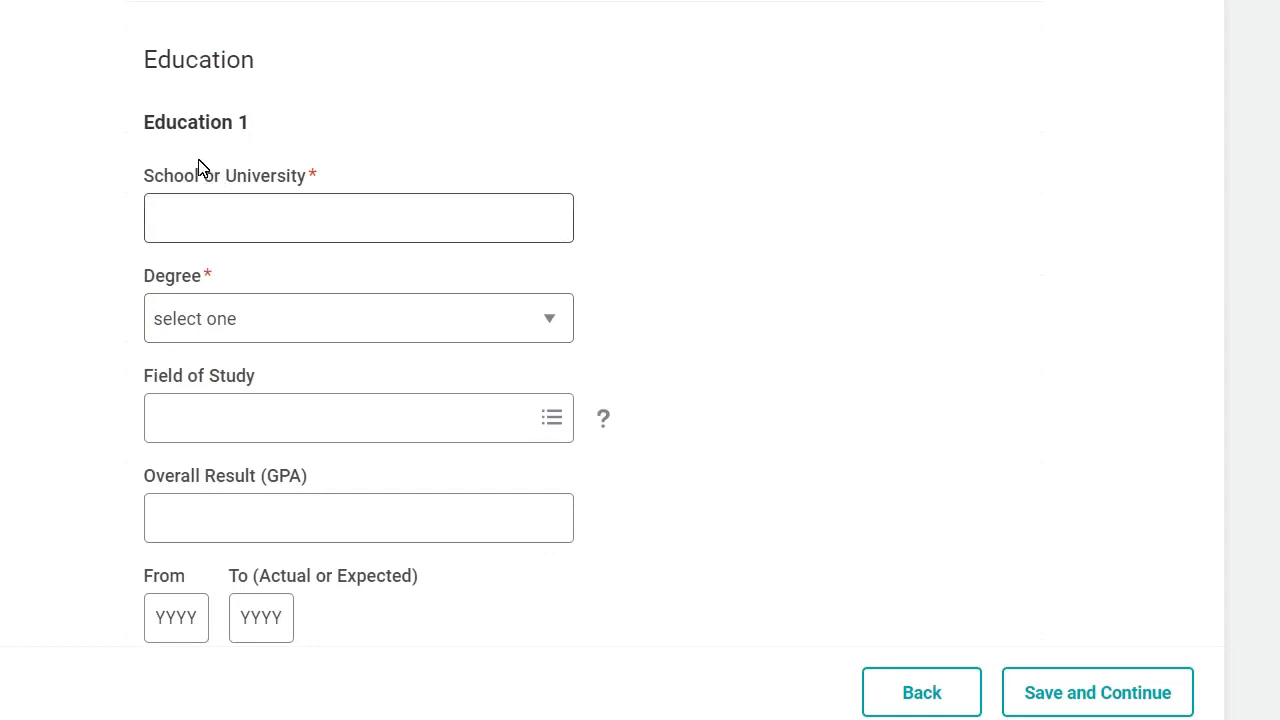
click(320, 209)
scroll(268, 277, down, 3)
click(268, 70)
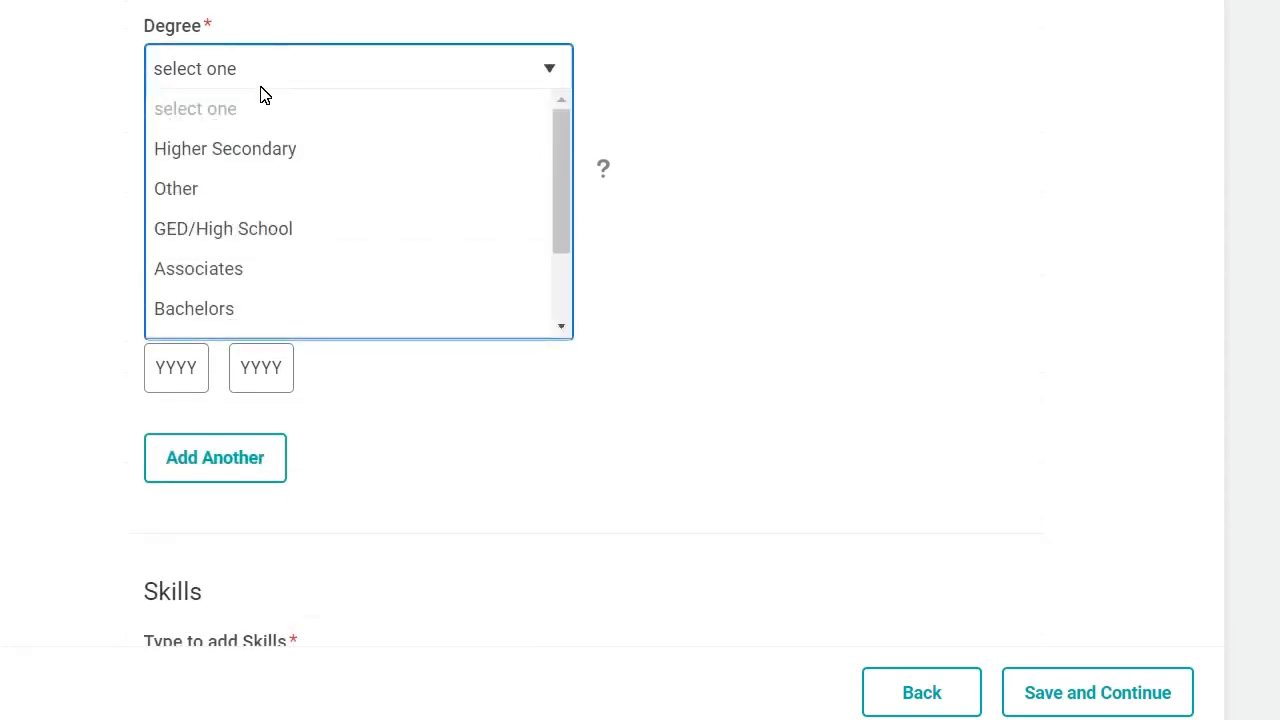
click(265, 300)
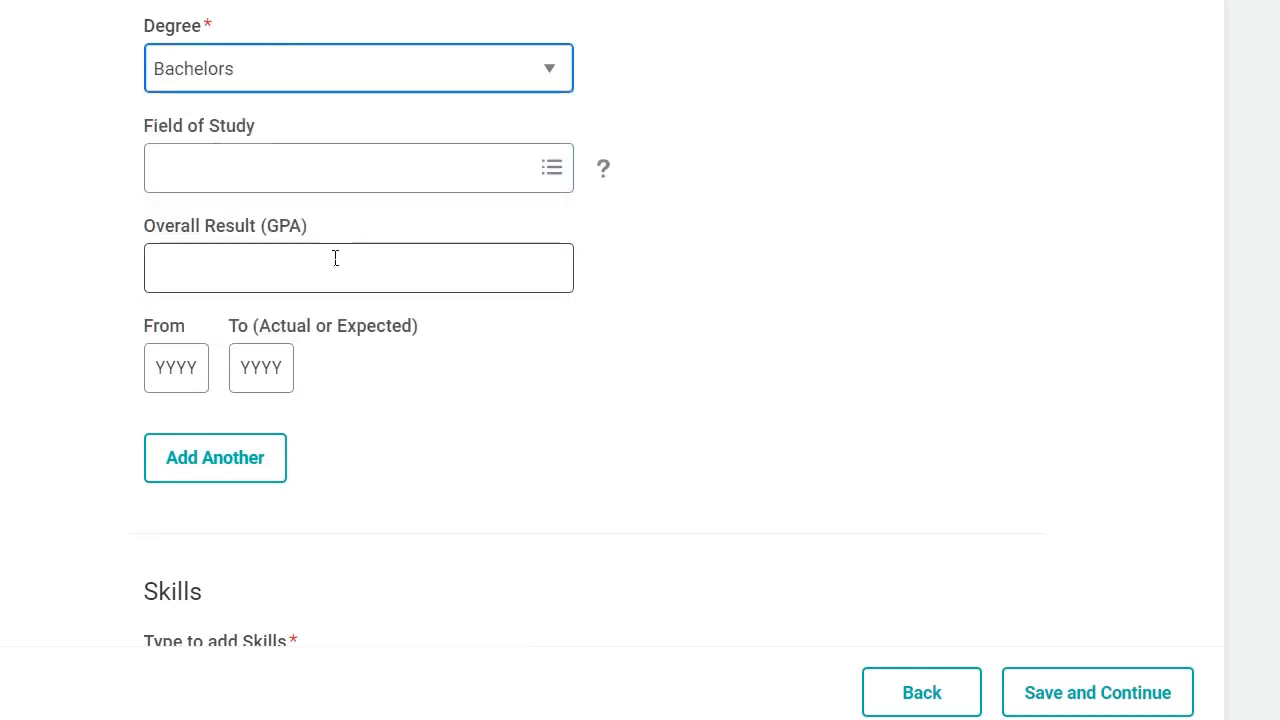
Step: Search 'Electronics' and select Electronics and Communication Engineering as the field of study
click(261, 187)
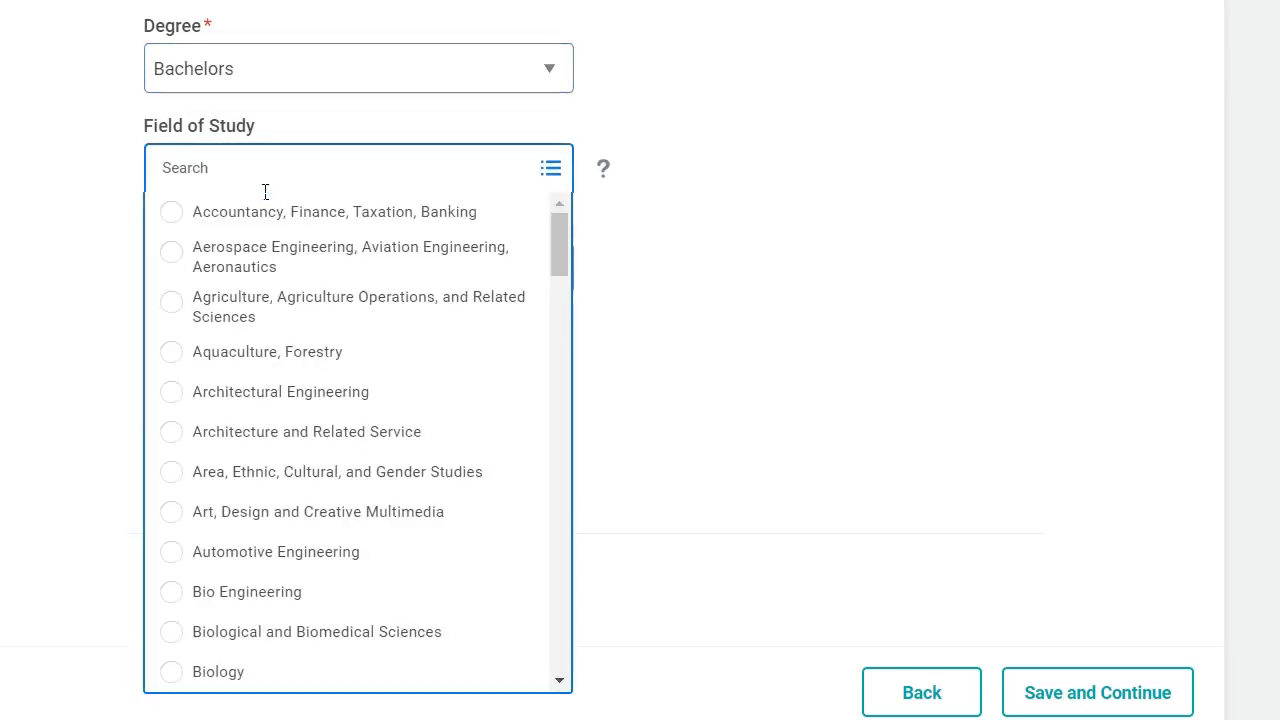
text(Electronics)
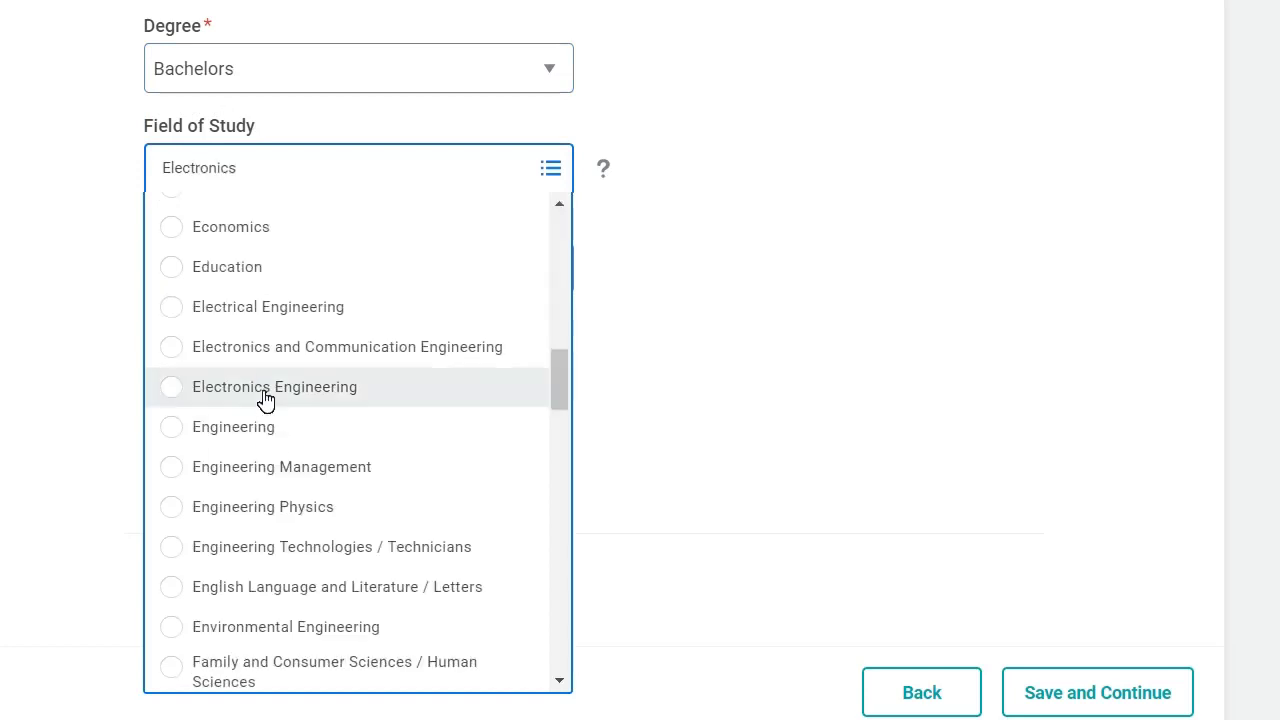
click(409, 350)
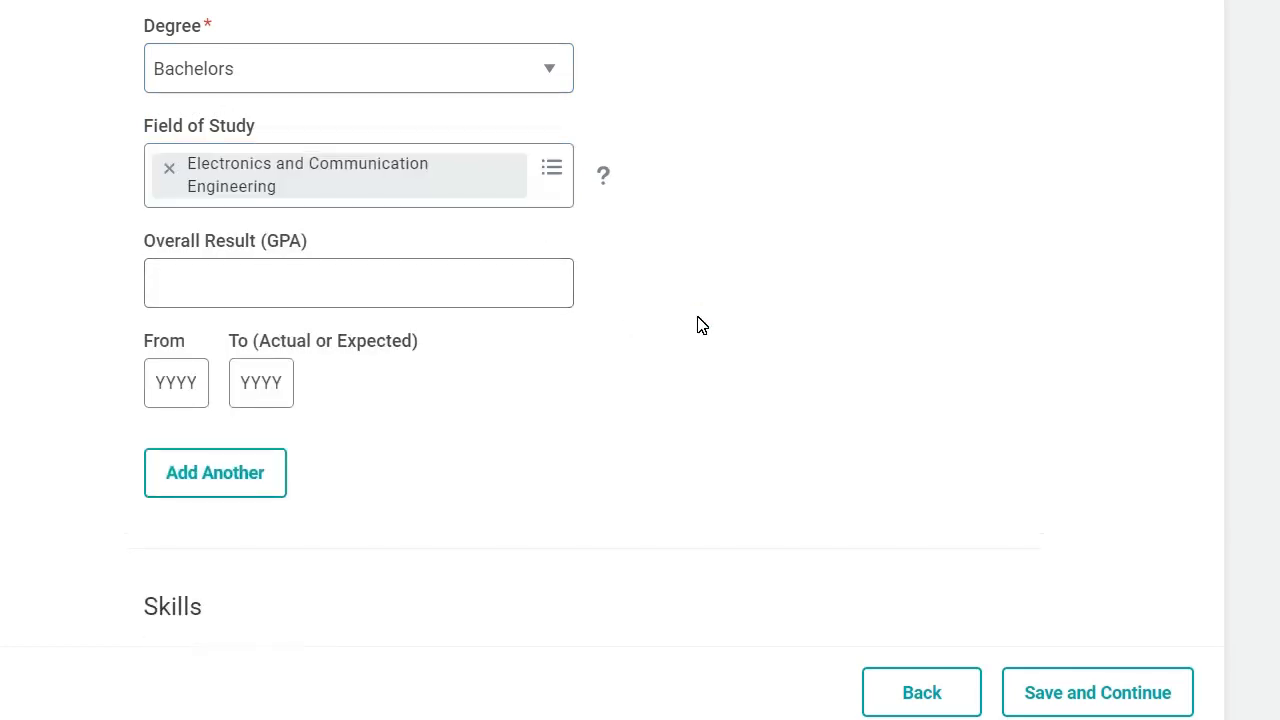
scroll(306, 229, down, 2)
click(262, 178)
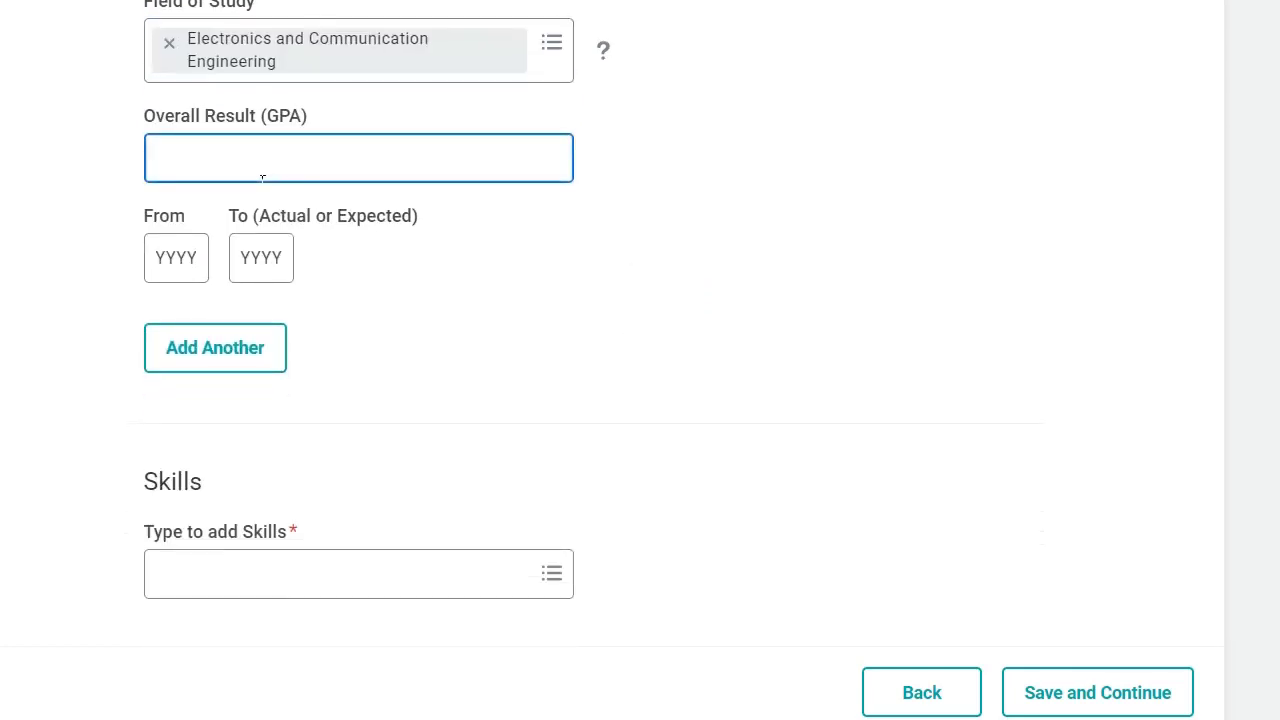
Step: Search the Skills list for C and Verilog, adding C (Programming Language) and Verilog
scroll(231, 246, down, 5)
click(306, 190)
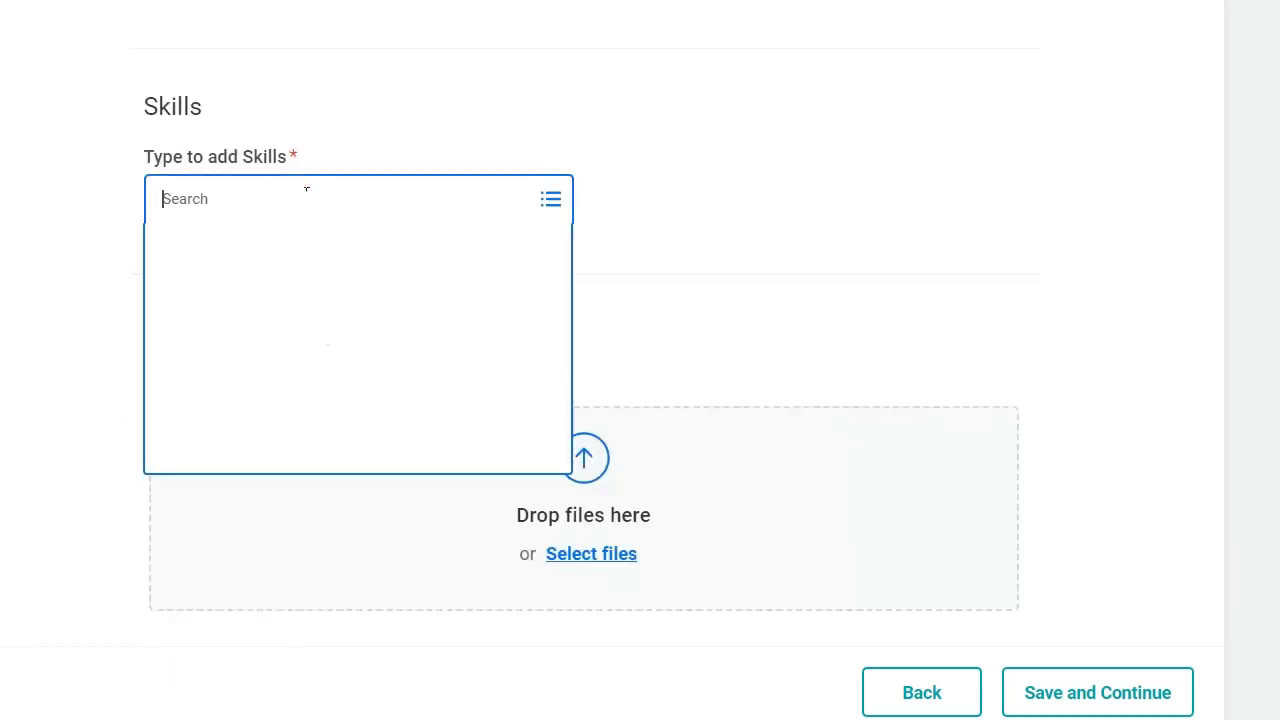
text(C)
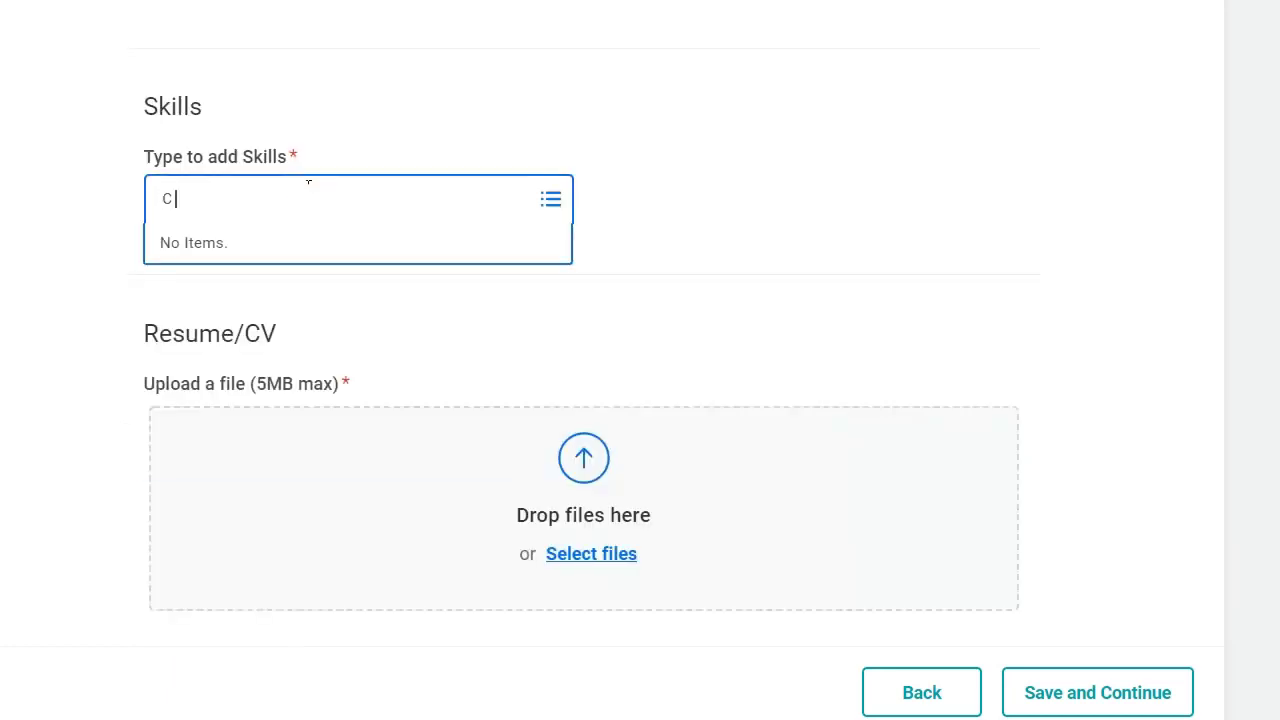
key(BackSpace)
text(C)
key(Return)
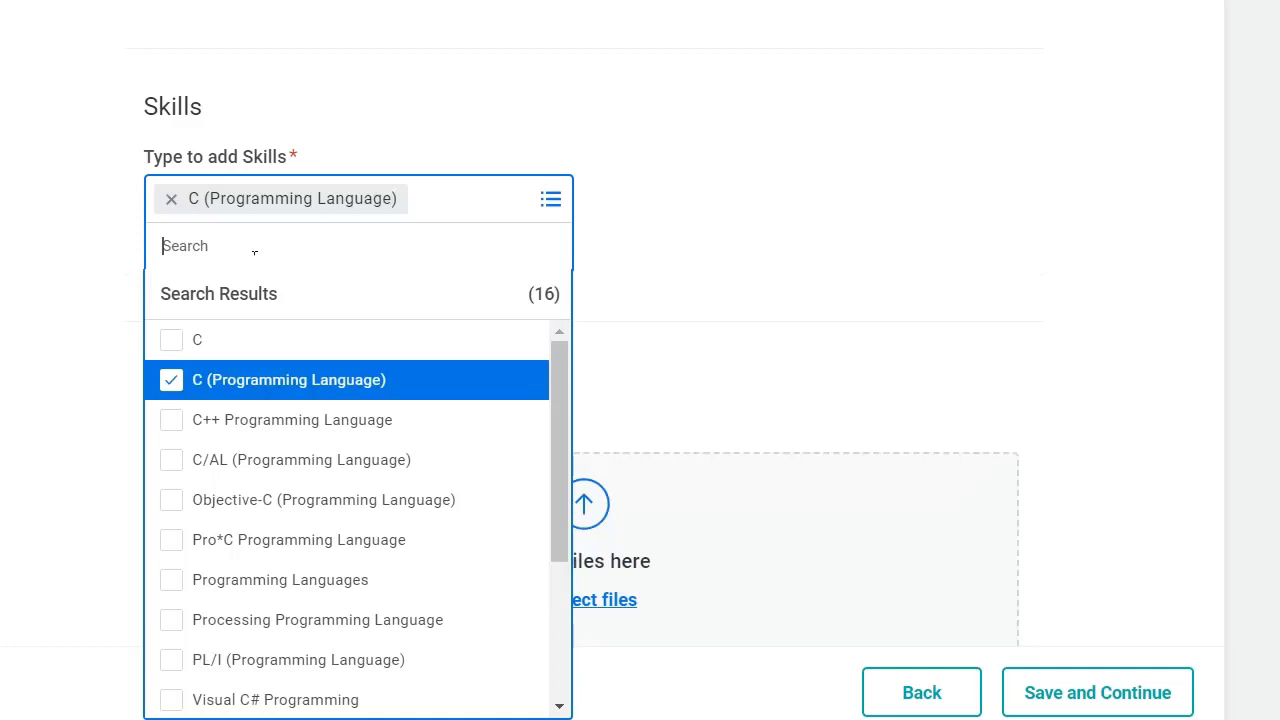
text(verilog)
key(Return)
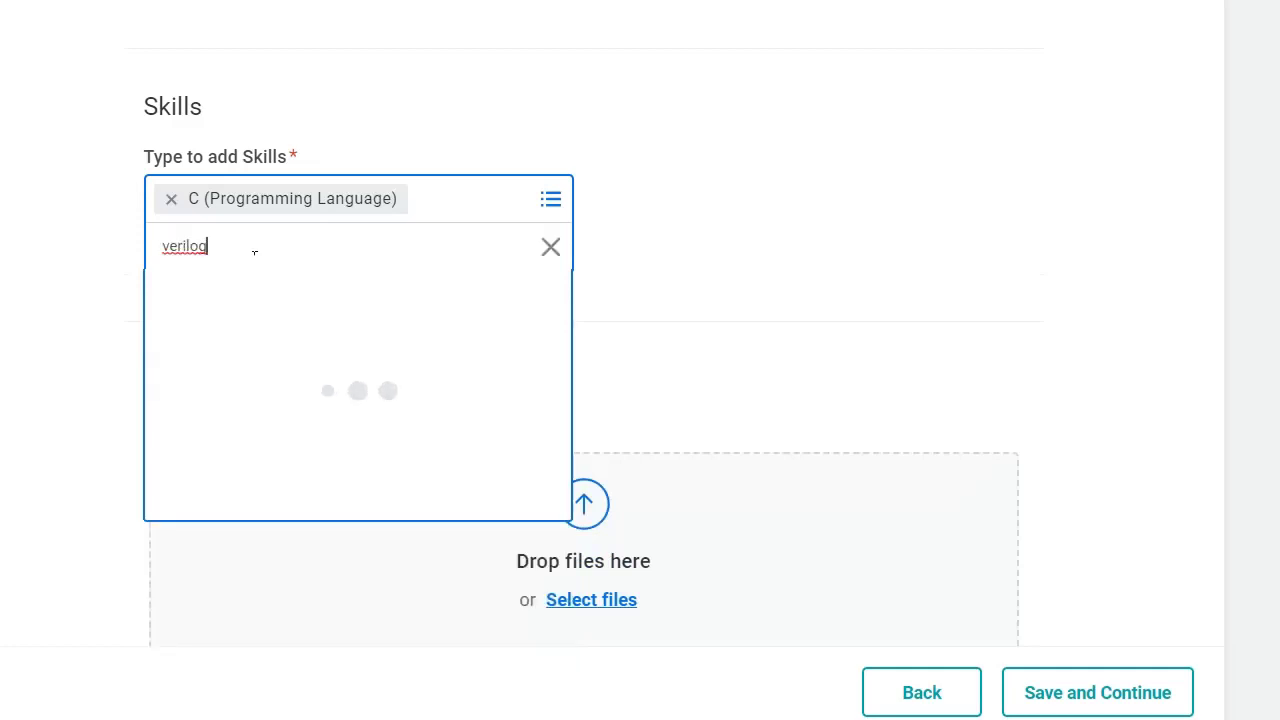
click(228, 341)
click(720, 268)
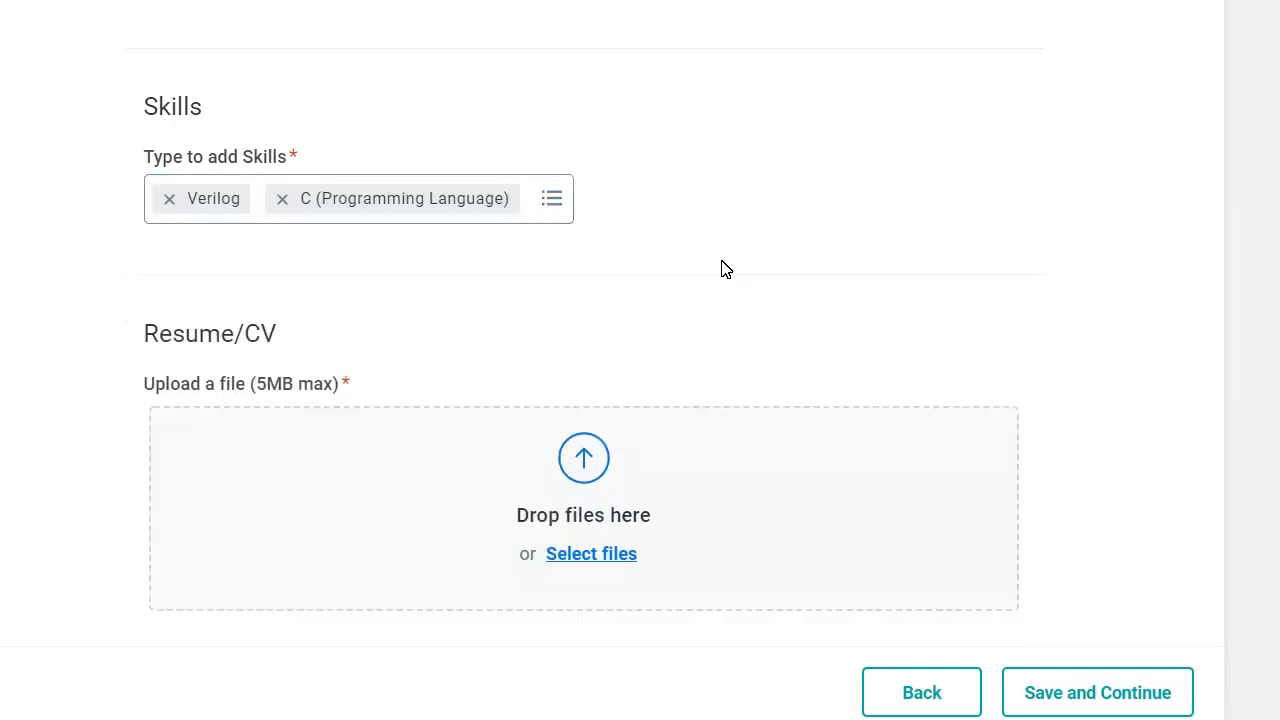
Step: Upload 1655223558266.jpg through the Resume/CV Select files drop zone
scroll(700, 252, down, 3)
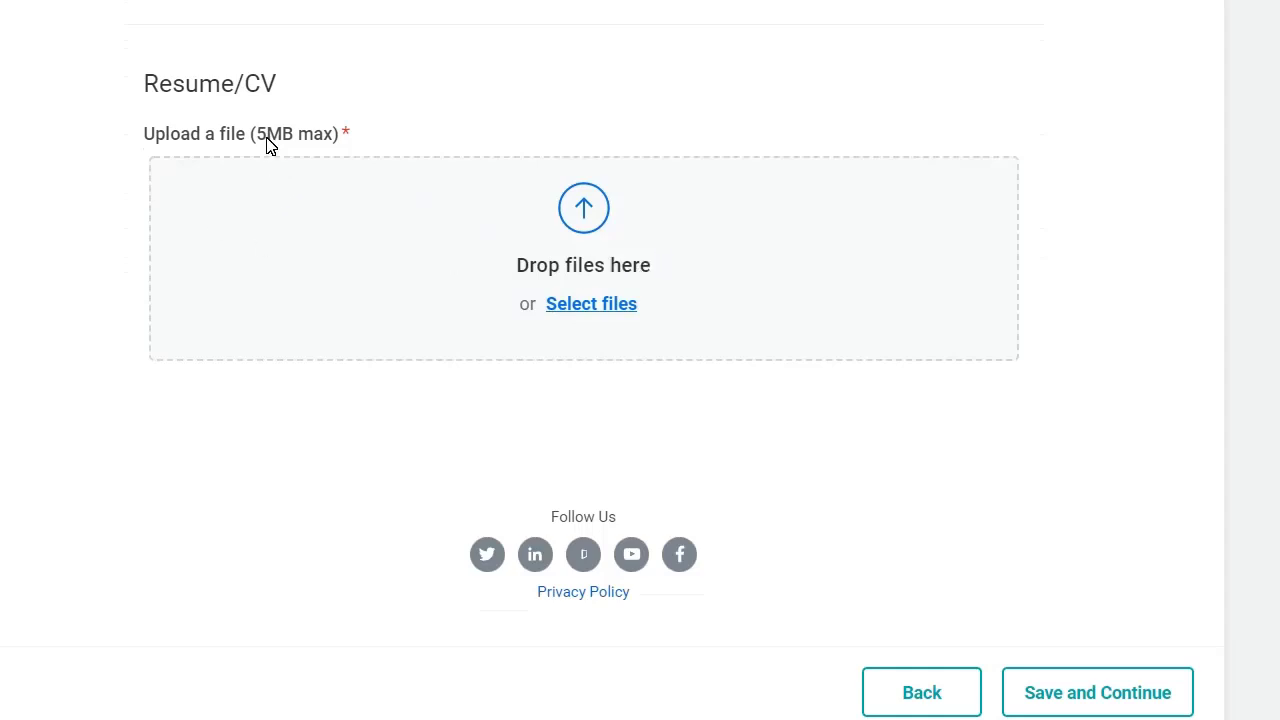
drag(259, 137, 324, 140)
click(582, 222)
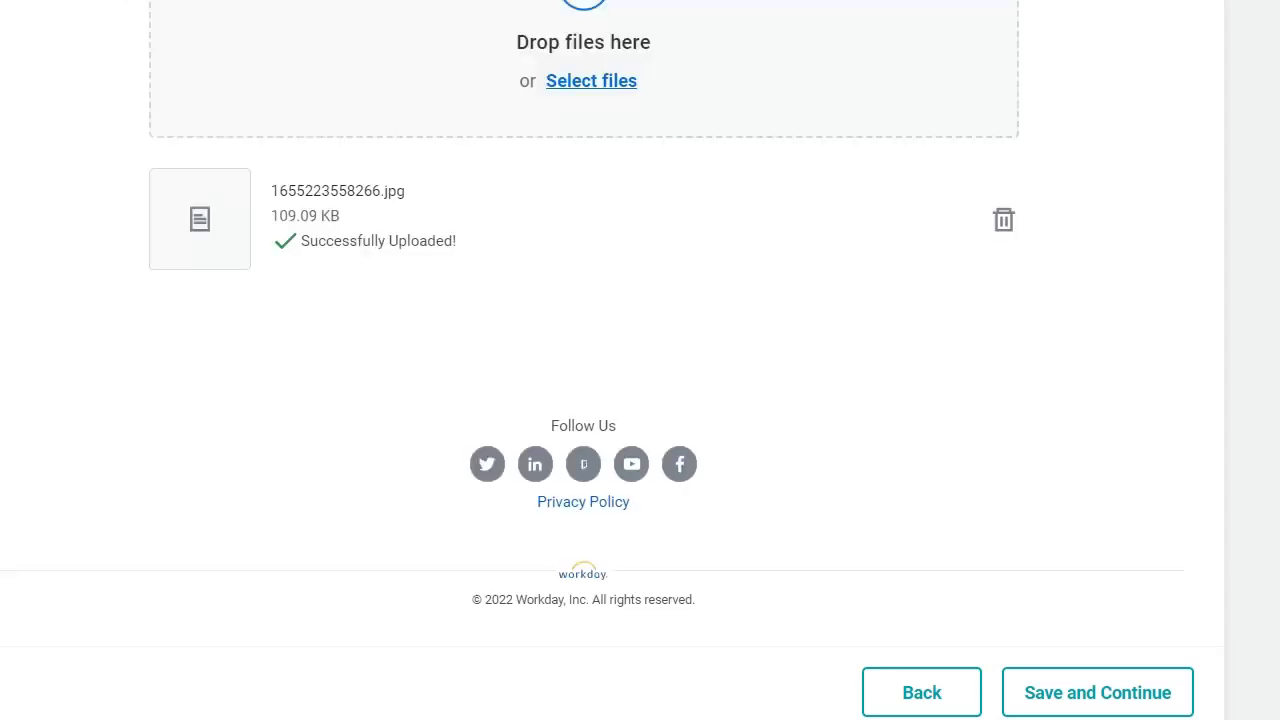
Step: Save the experience page, then submit Application Questions 1 of 2 with all four answers set to Yes
click(1131, 711)
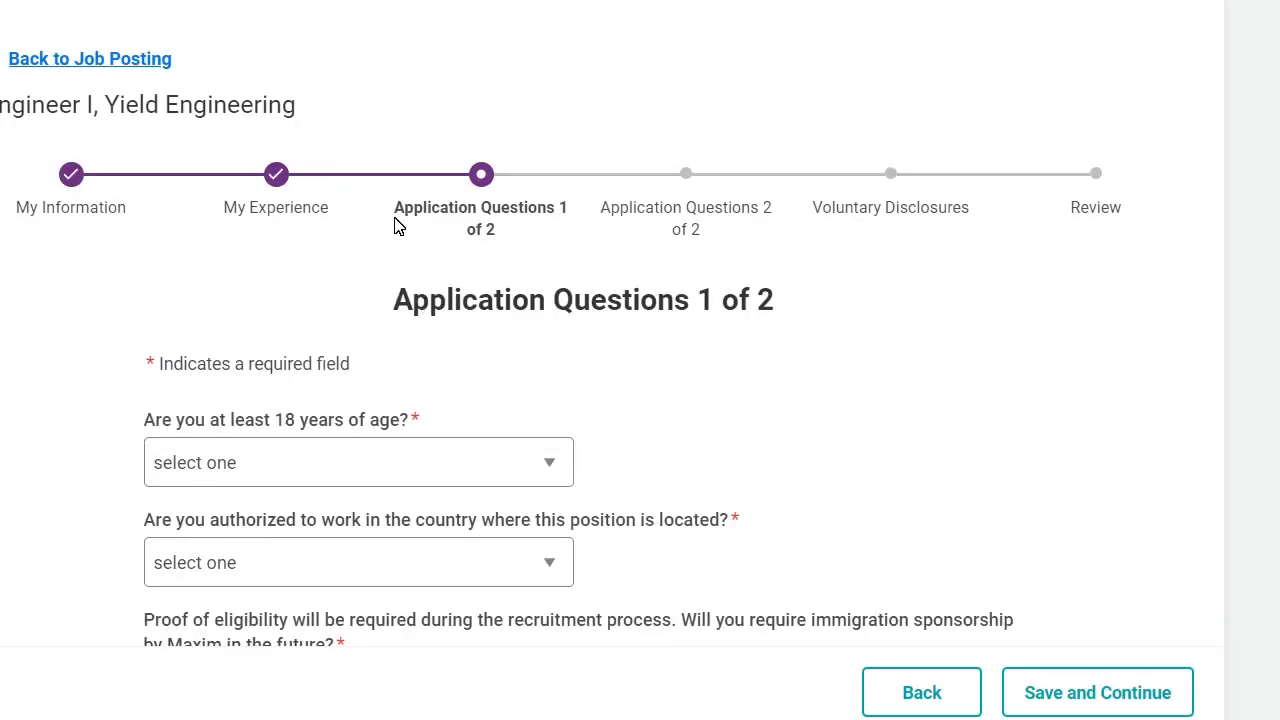
scroll(566, 214, down, 3)
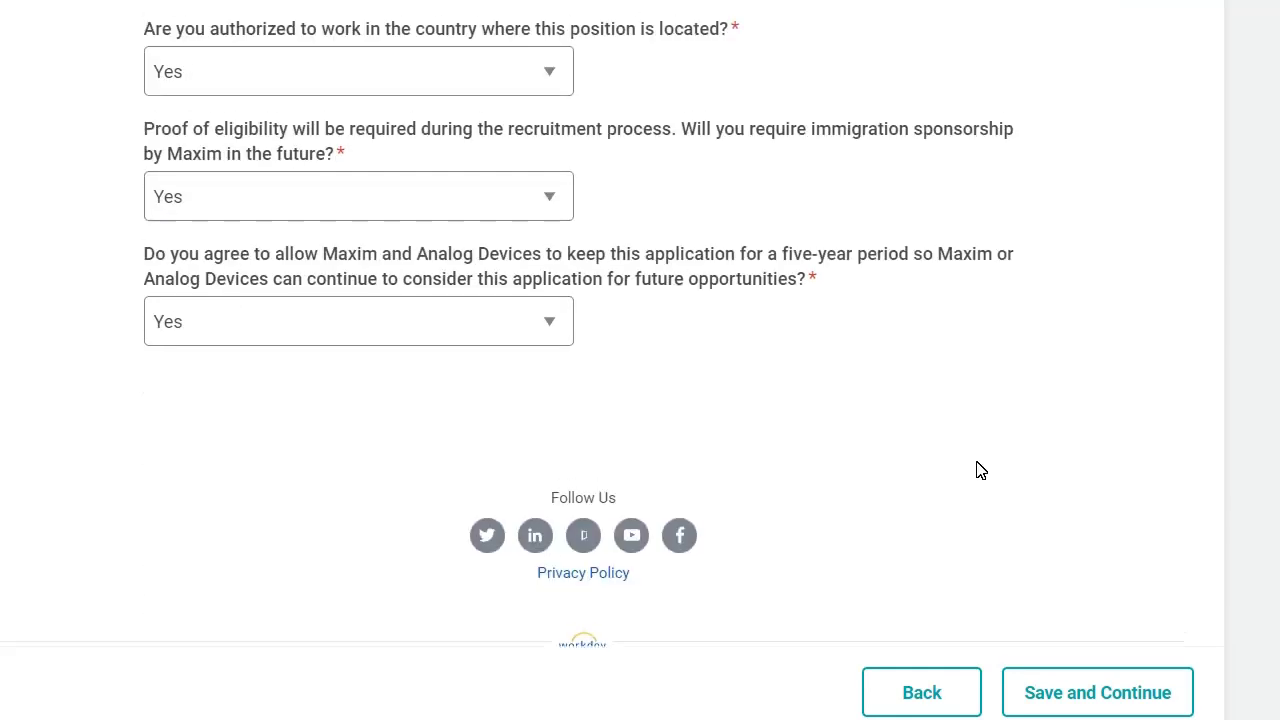
scroll(771, 397, up, 3)
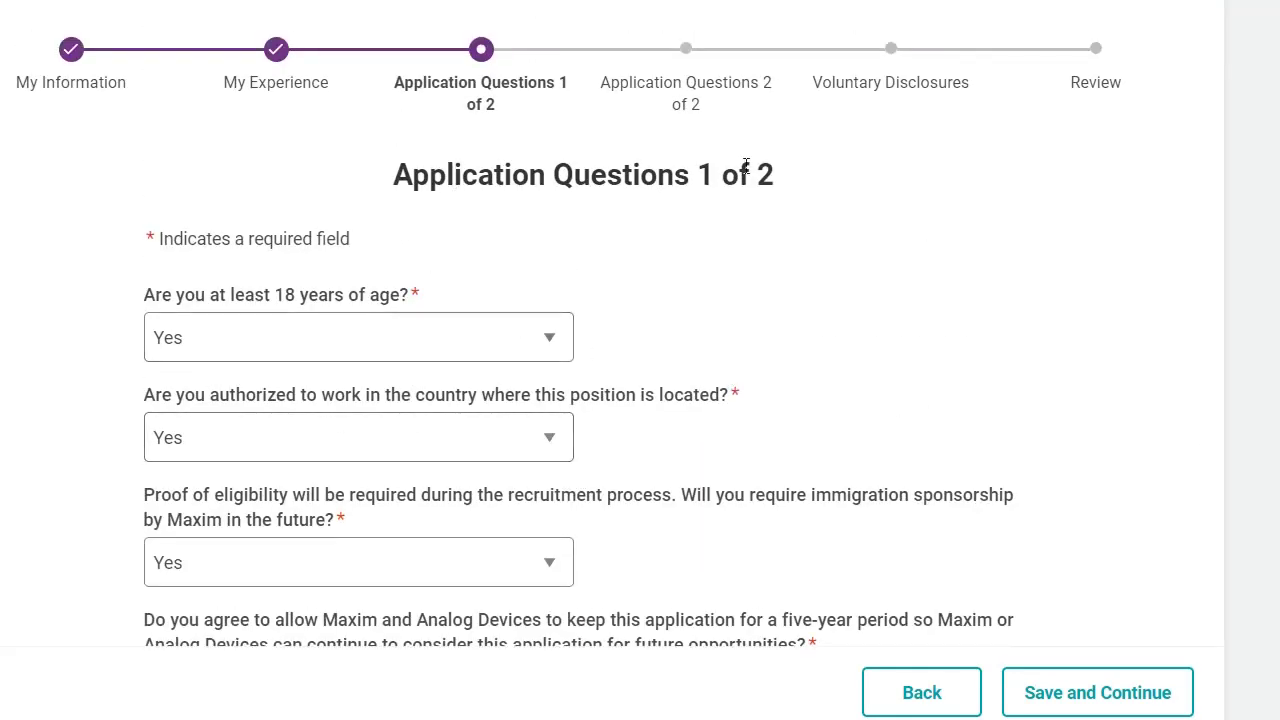
scroll(400, 300, down, 2)
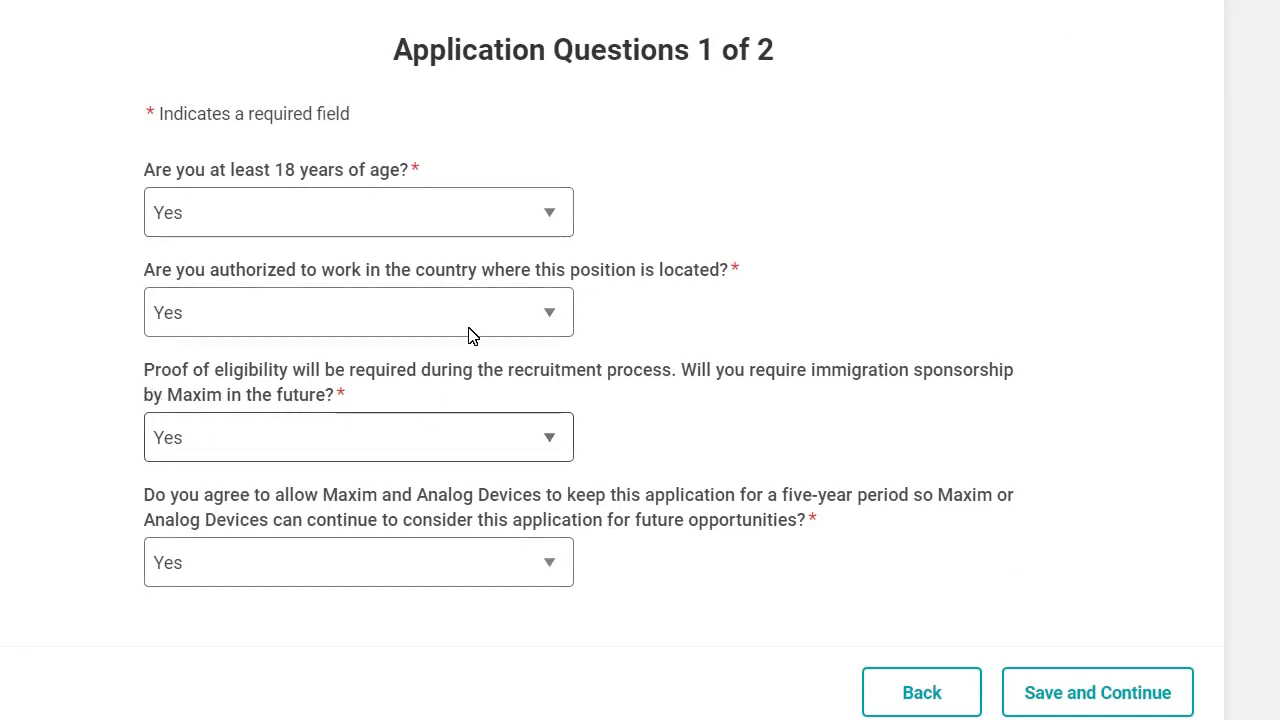
scroll(1060, 650, down, 3)
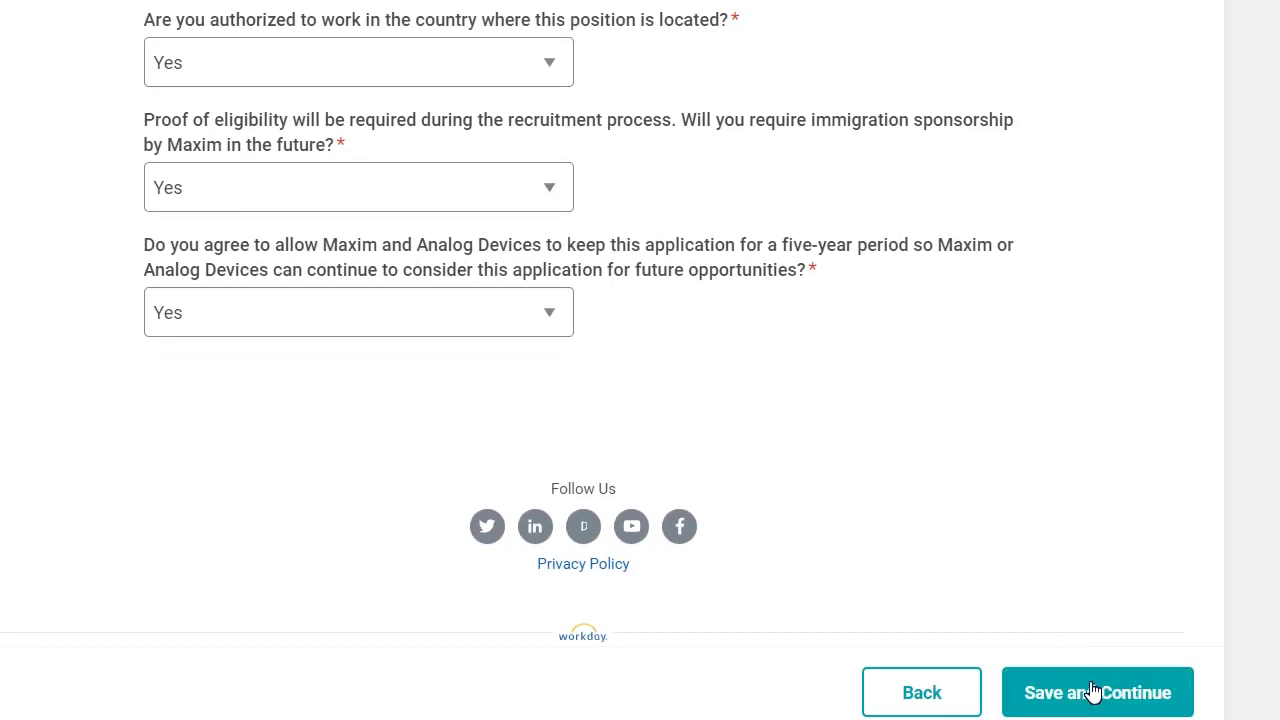
click(1093, 690)
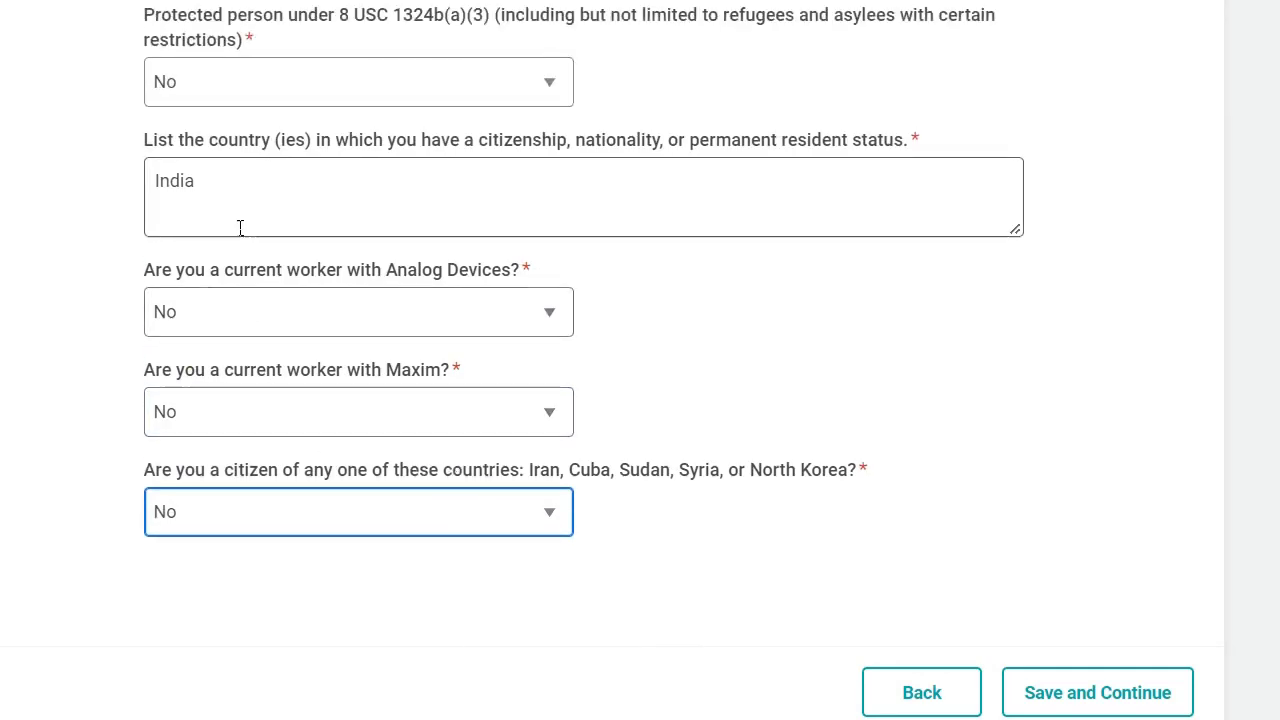
Step: Submit Application Questions 2 of 2 with No for each status question and India as citizenship
scroll(240, 228, up, 2)
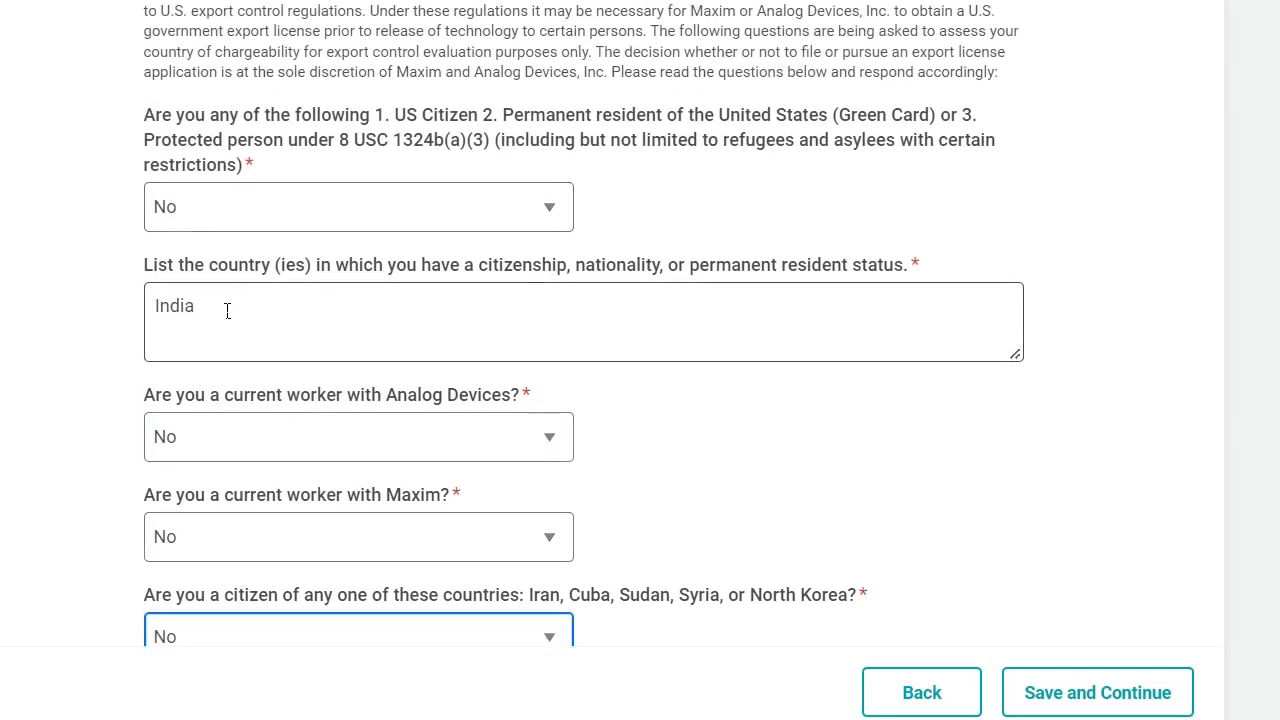
scroll(226, 309, down, 2)
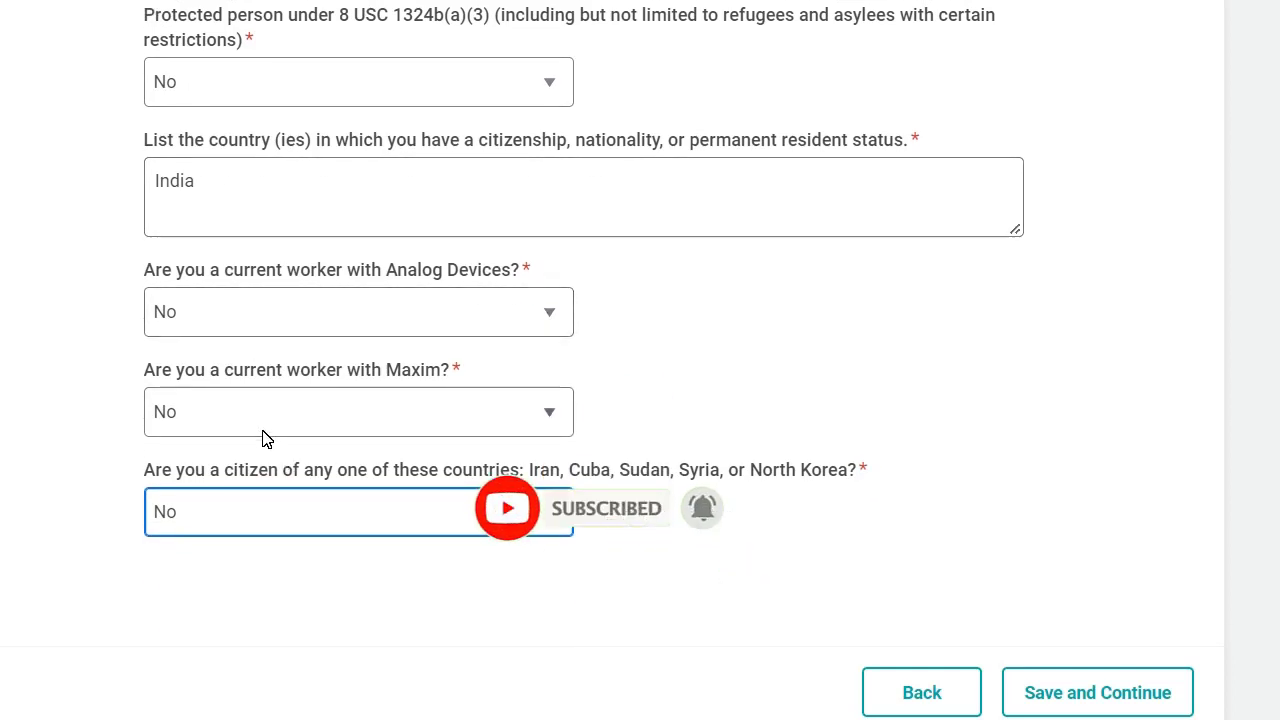
click(1097, 695)
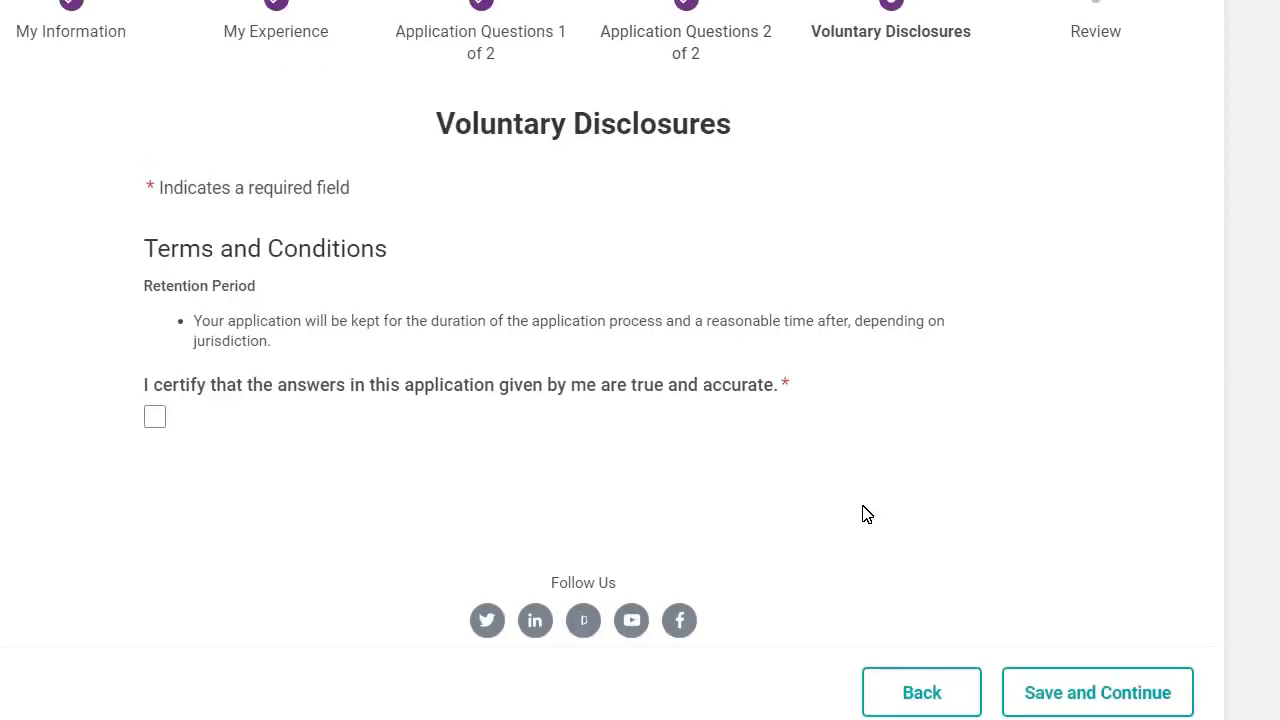
Step: Tick the Terms and Conditions certification that answers are true and accurate, then save Voluntary Disclosures
scroll(314, 614, down, 4)
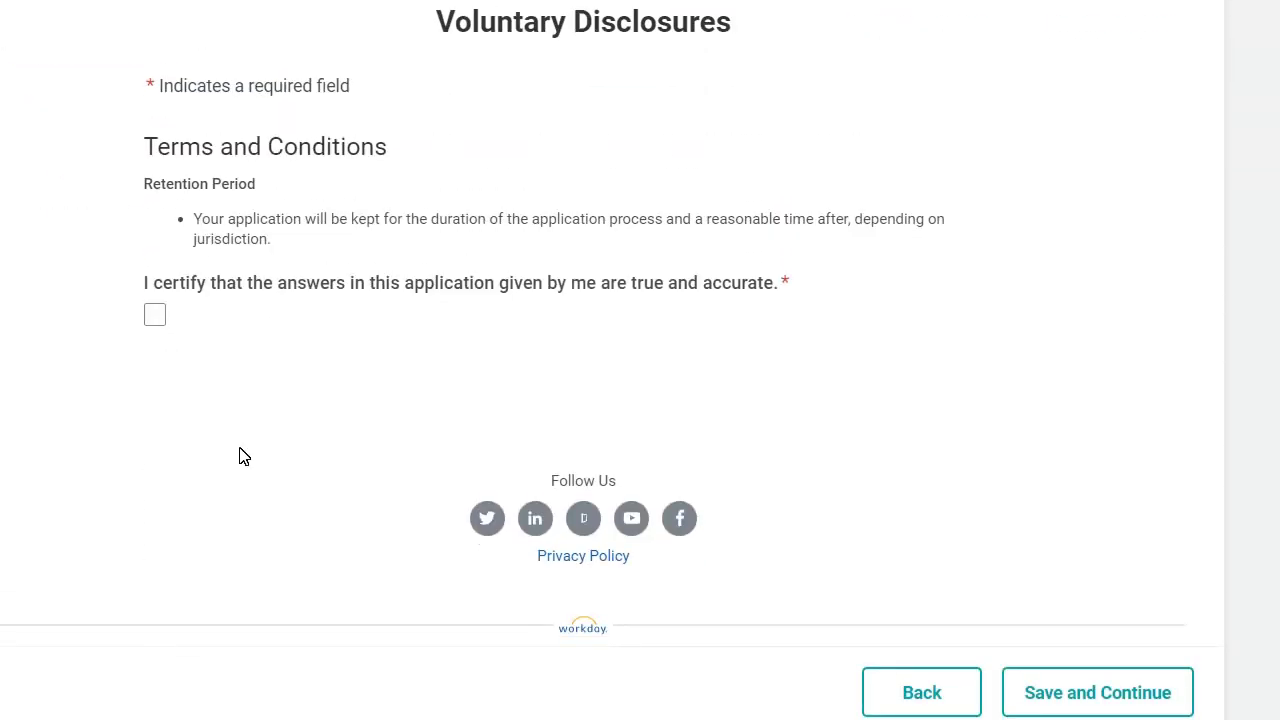
click(158, 318)
scroll(950, 440, down, 1)
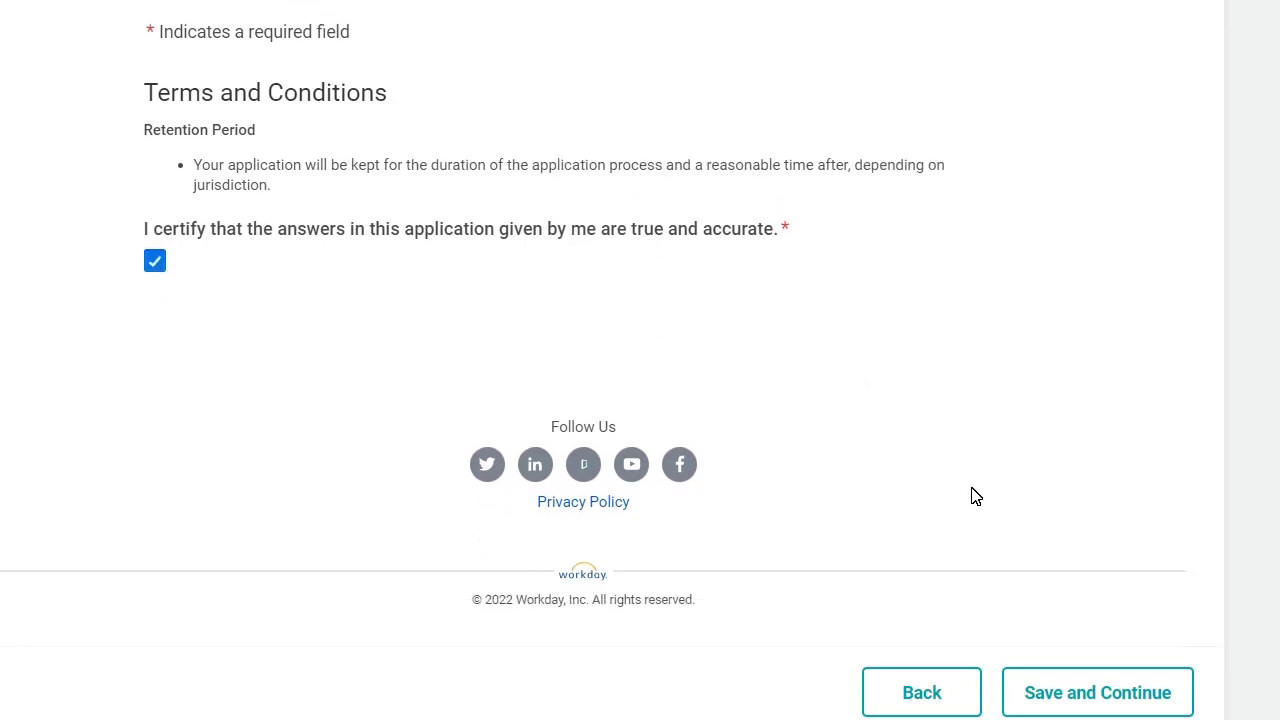
click(1068, 678)
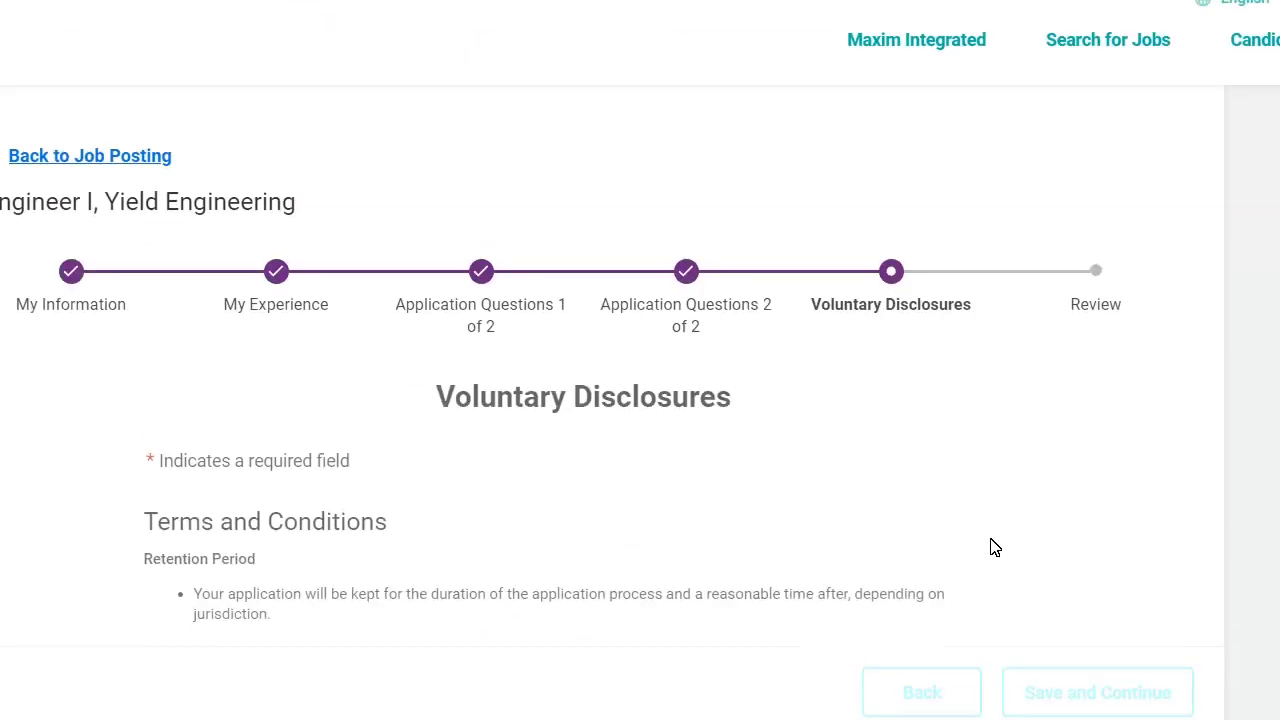